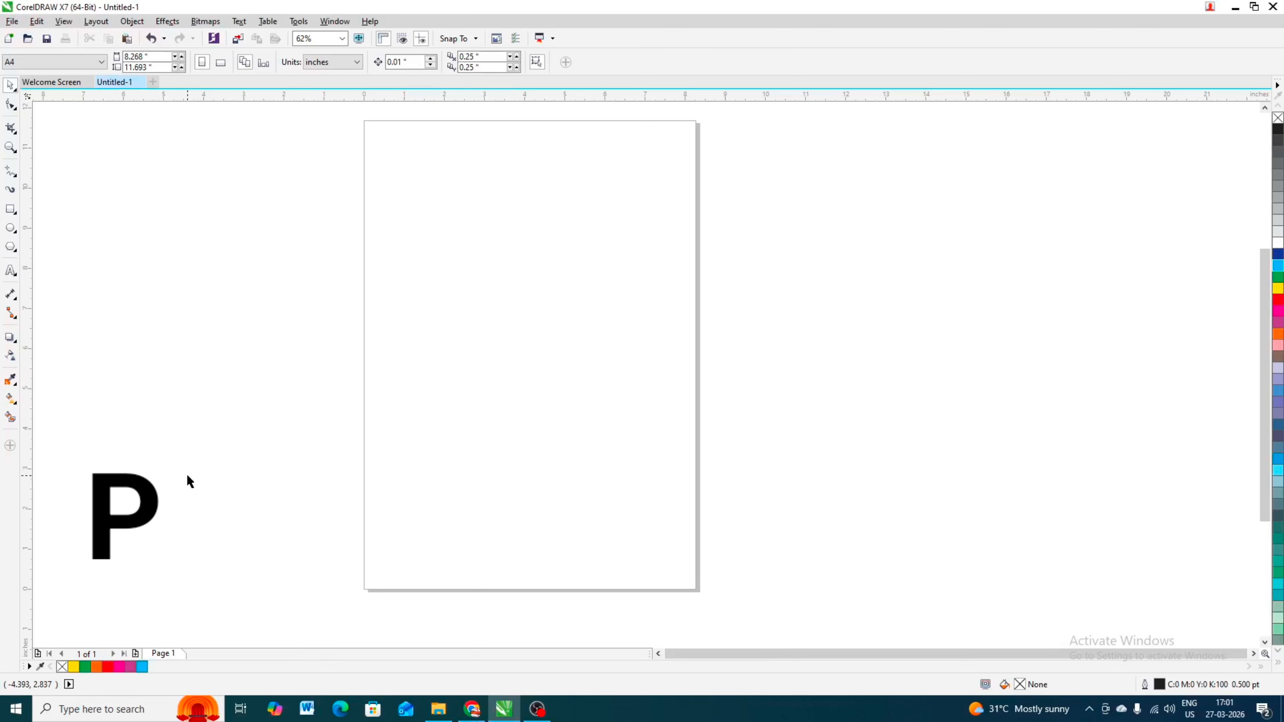
- Draw a circle about 1.7 inches across with the Ellipse tool and fill it blue
click(10, 228)
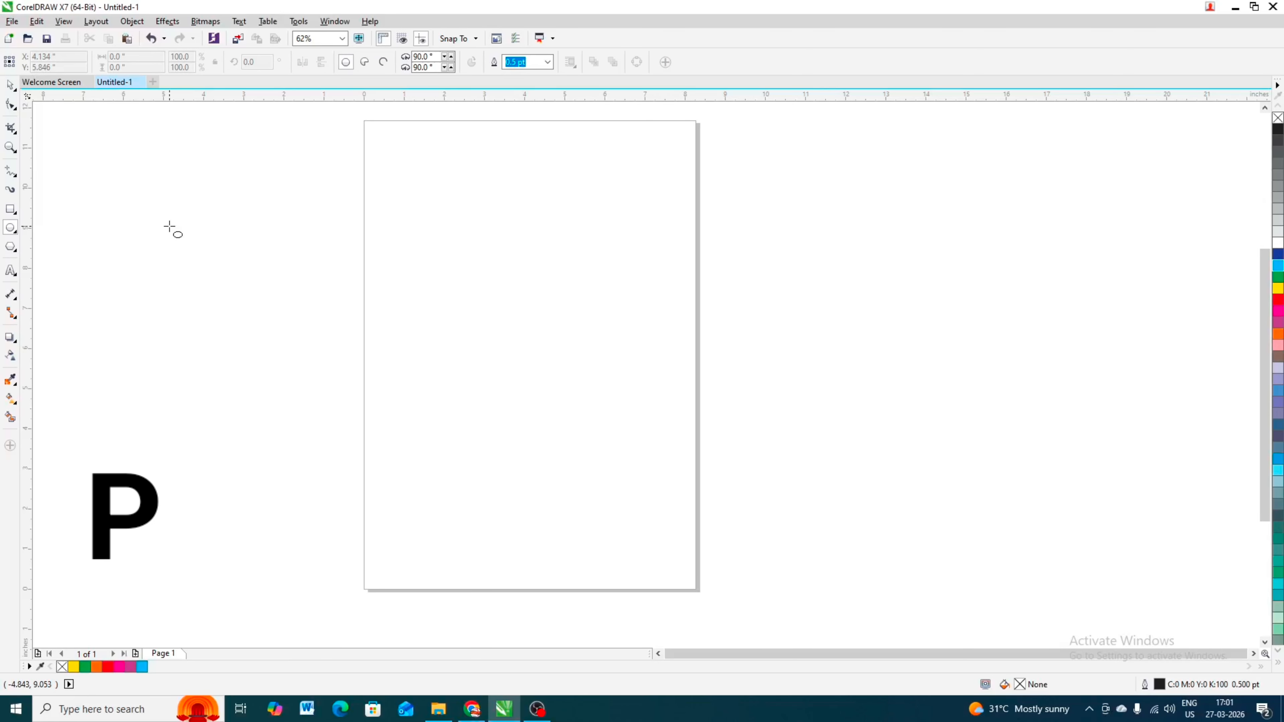
drag(209, 228, 277, 297)
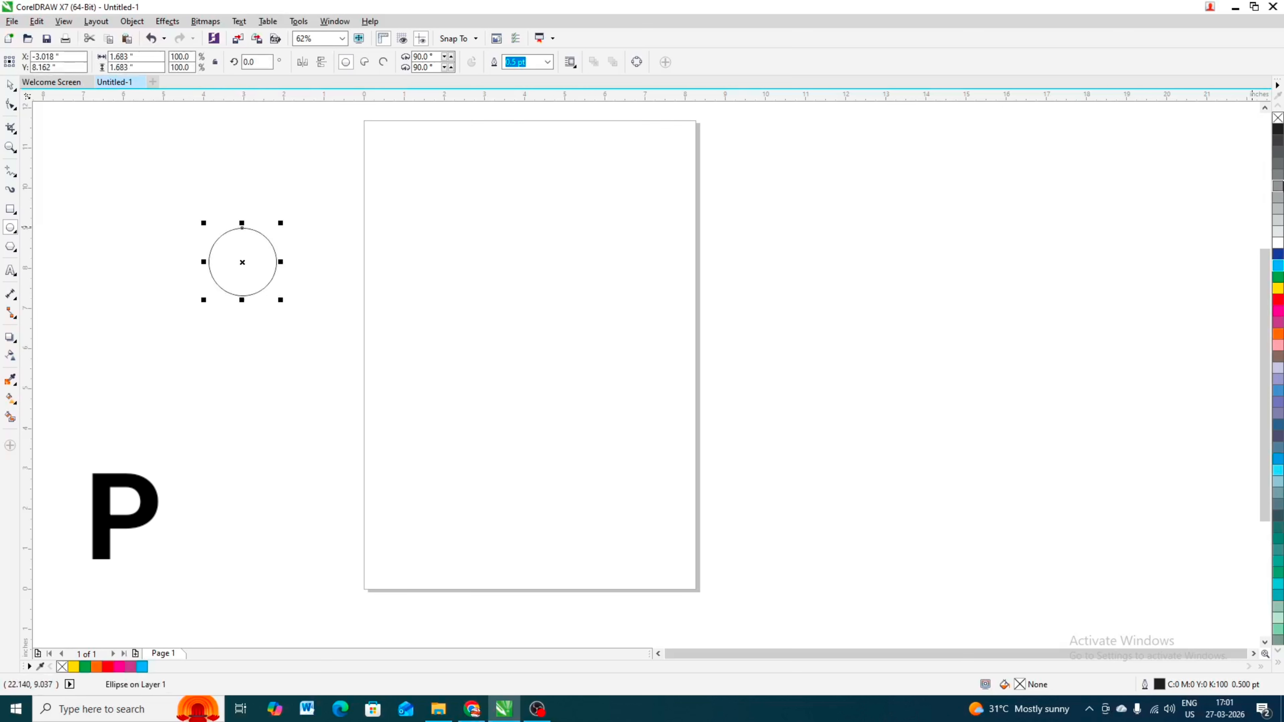
click(1277, 259)
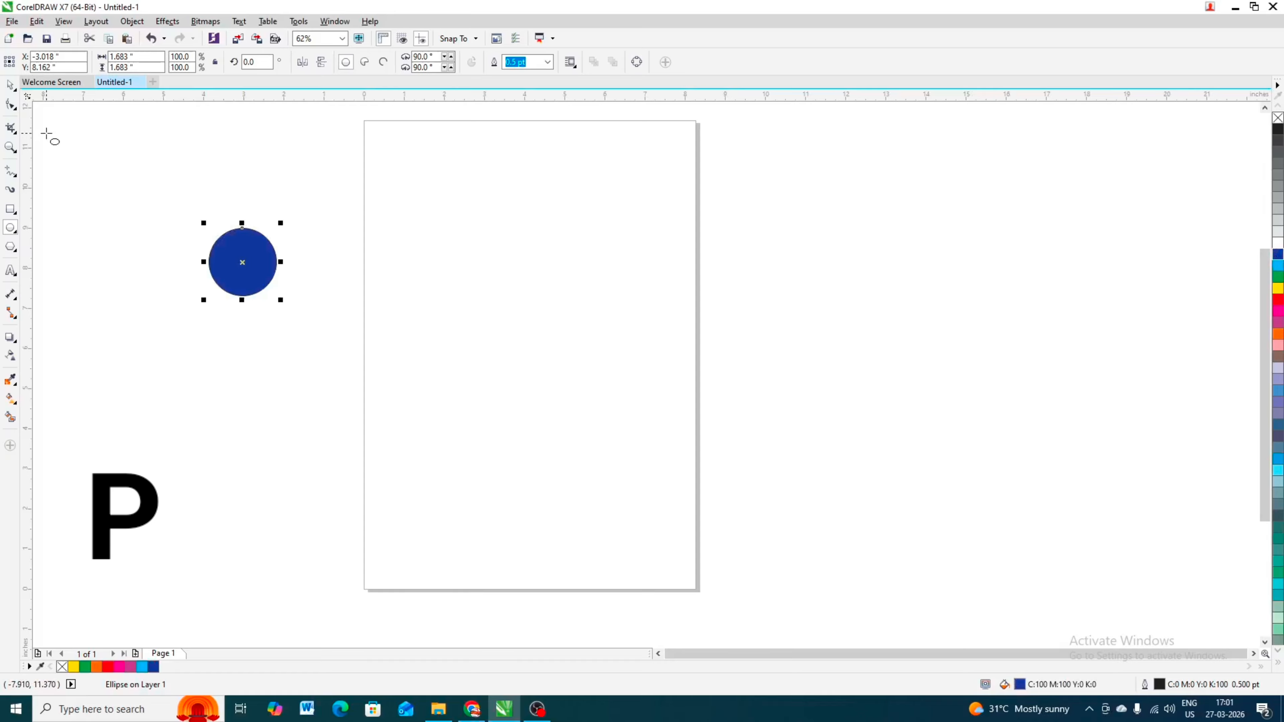
- Center the circle on the page, then drop a duplicate of it below and to the left
key(p)
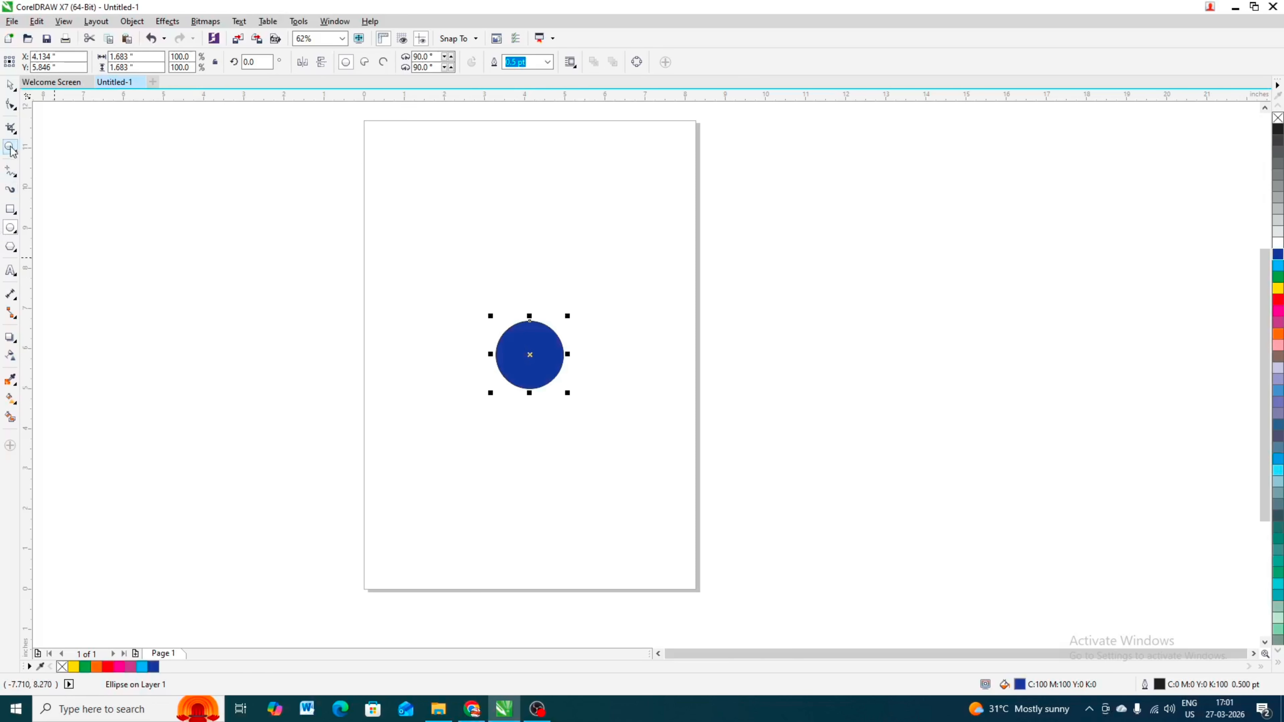
click(11, 86)
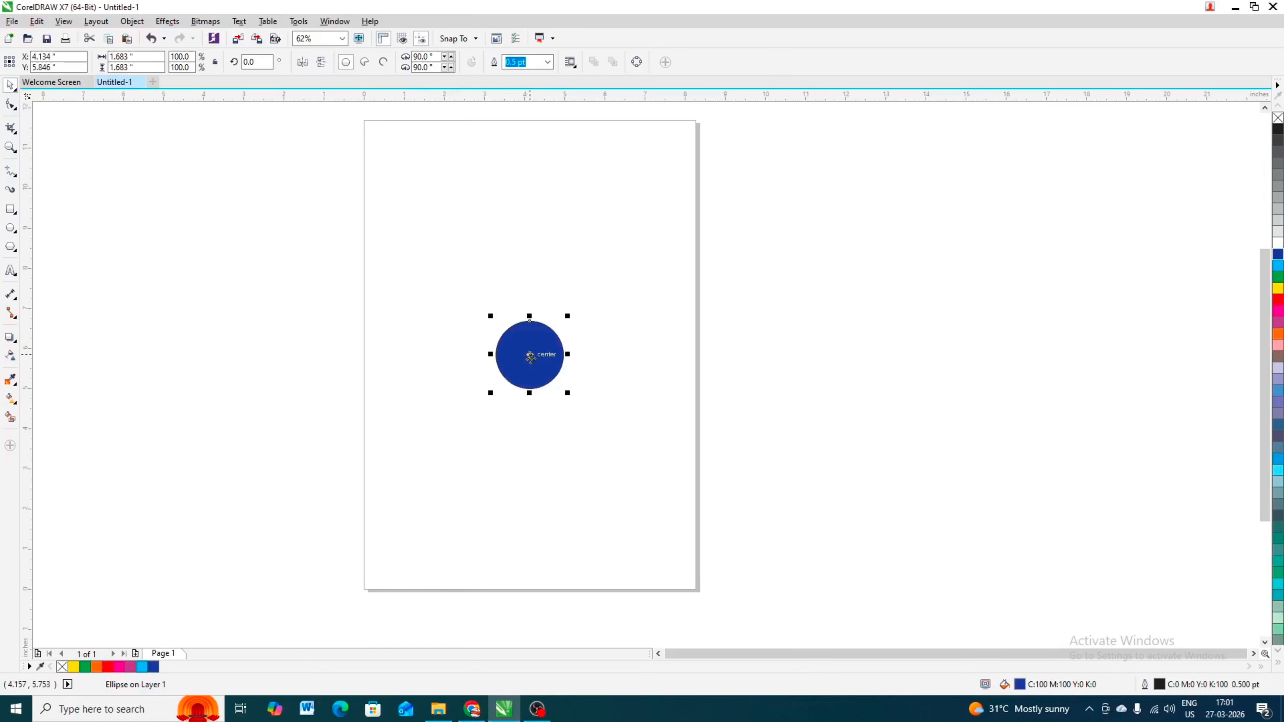
drag(529, 355, 446, 387)
right_click(445, 387)
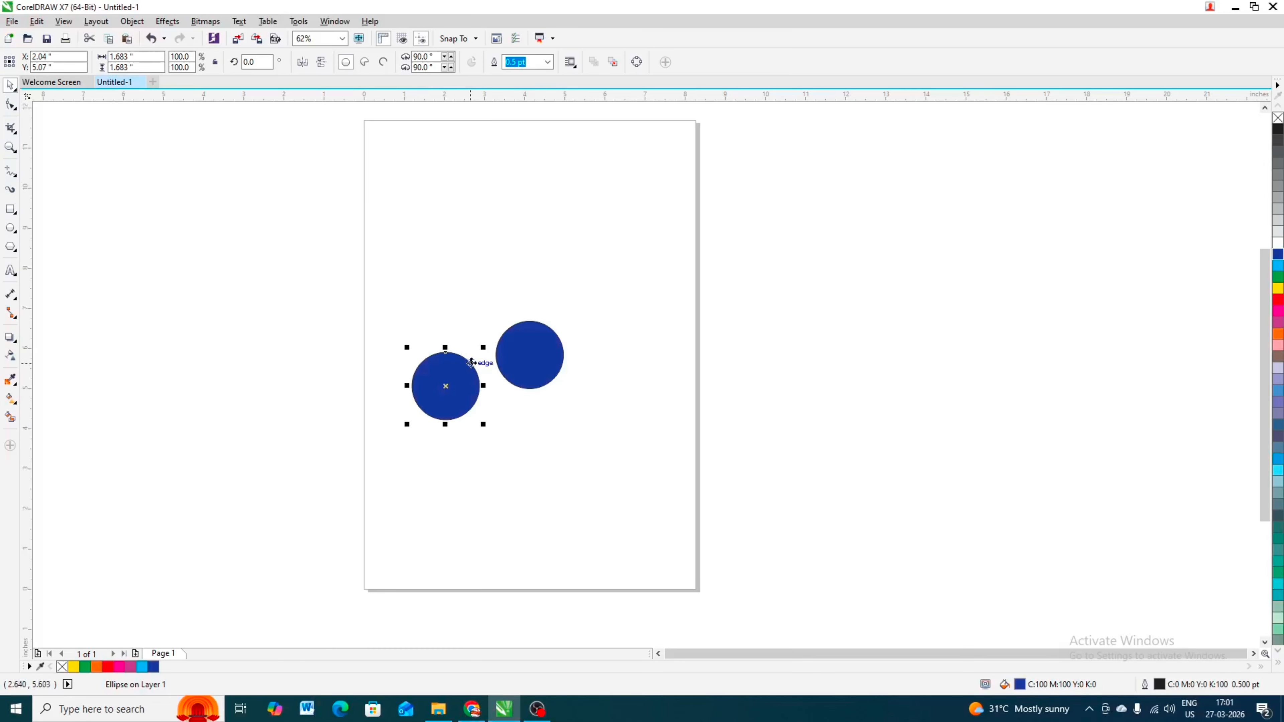
- Resize the circles into small, medium and about 1.97-inch sizes, placing the largest to the right
drag(485, 347, 666, 349)
right_click(604, 380)
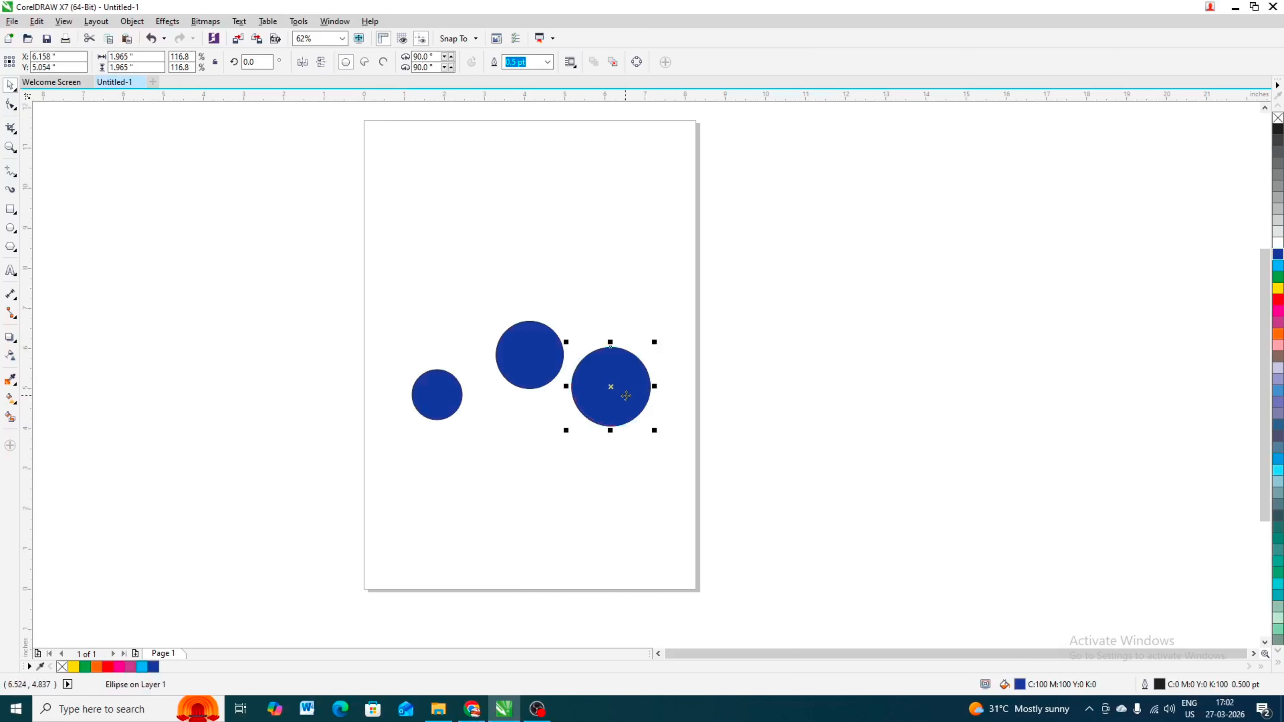
drag(627, 394, 643, 403)
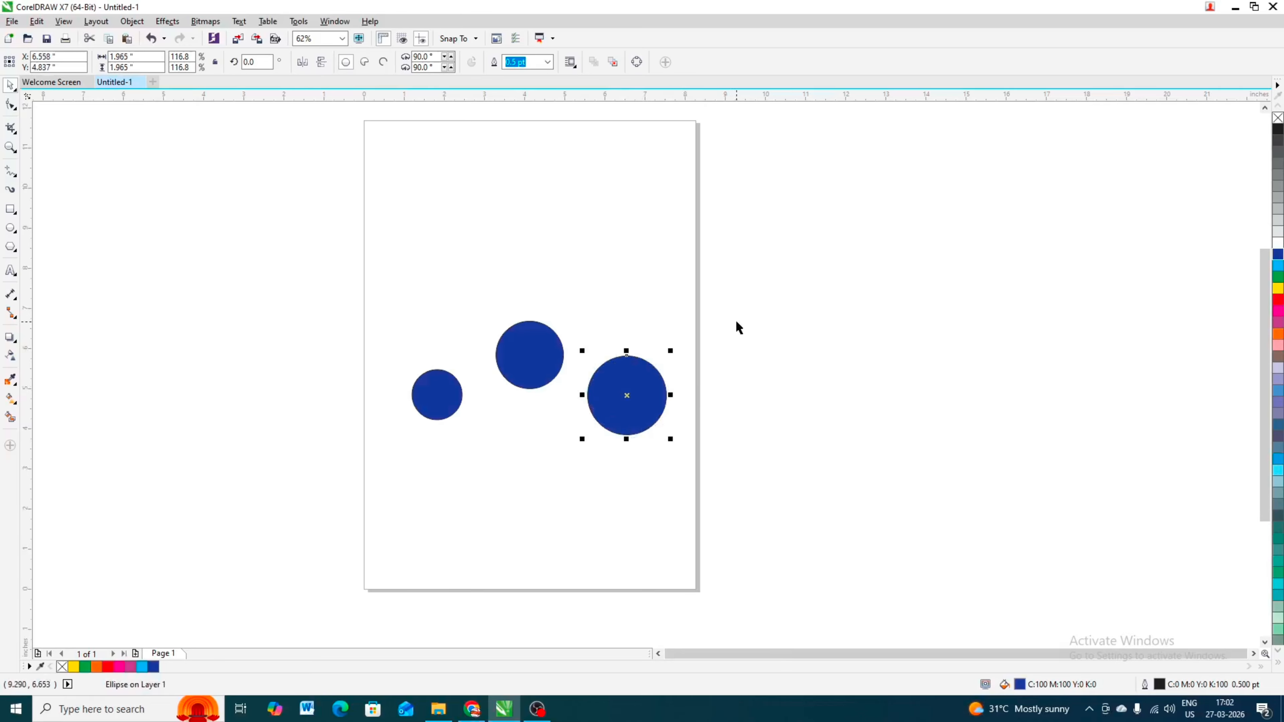
- Select all three circles and align their top edges
drag(794, 265, 367, 488)
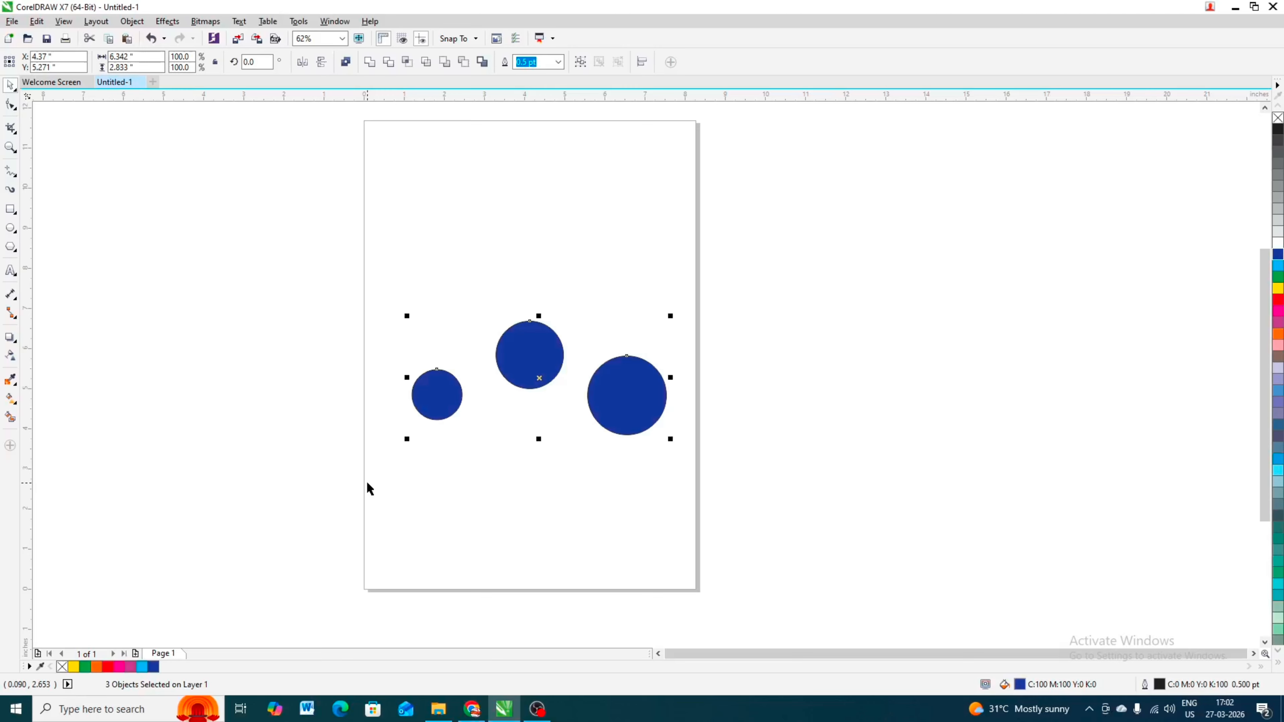
key(t)
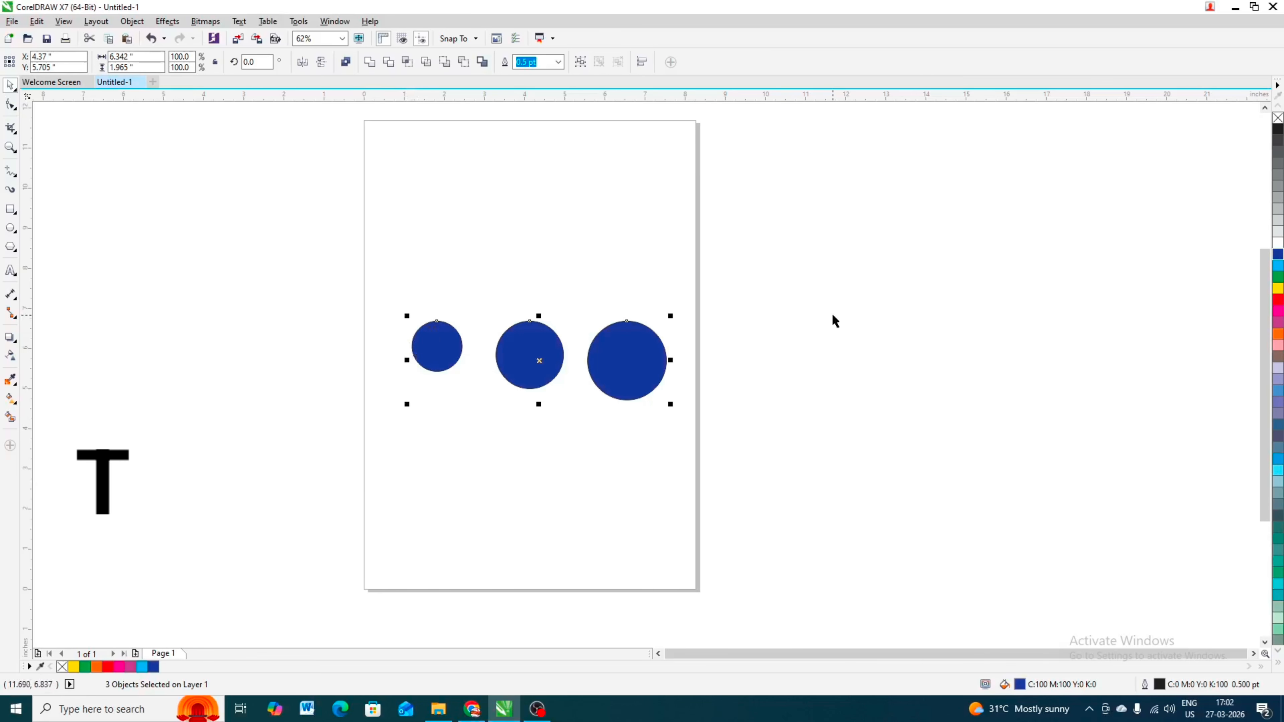
- Draw a horizontal line across the circles' tops to check the top alignment
scroll(593, 333, up, 3)
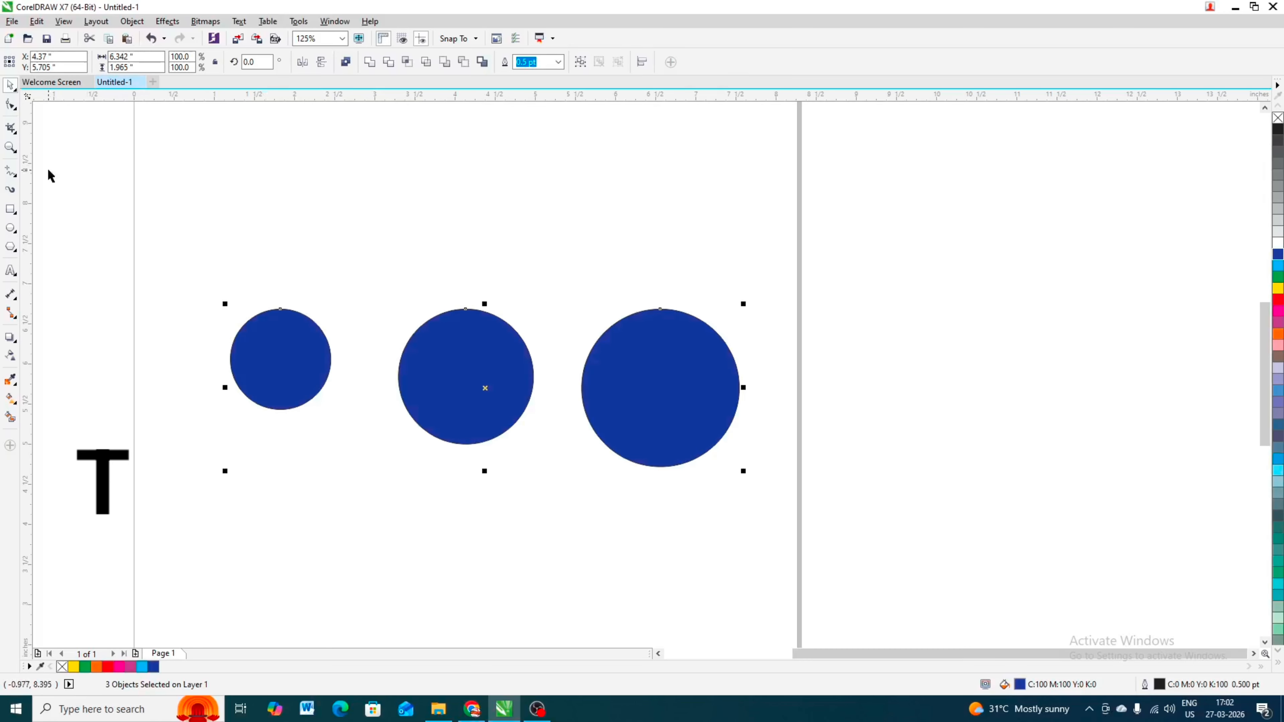
click(10, 171)
click(239, 311)
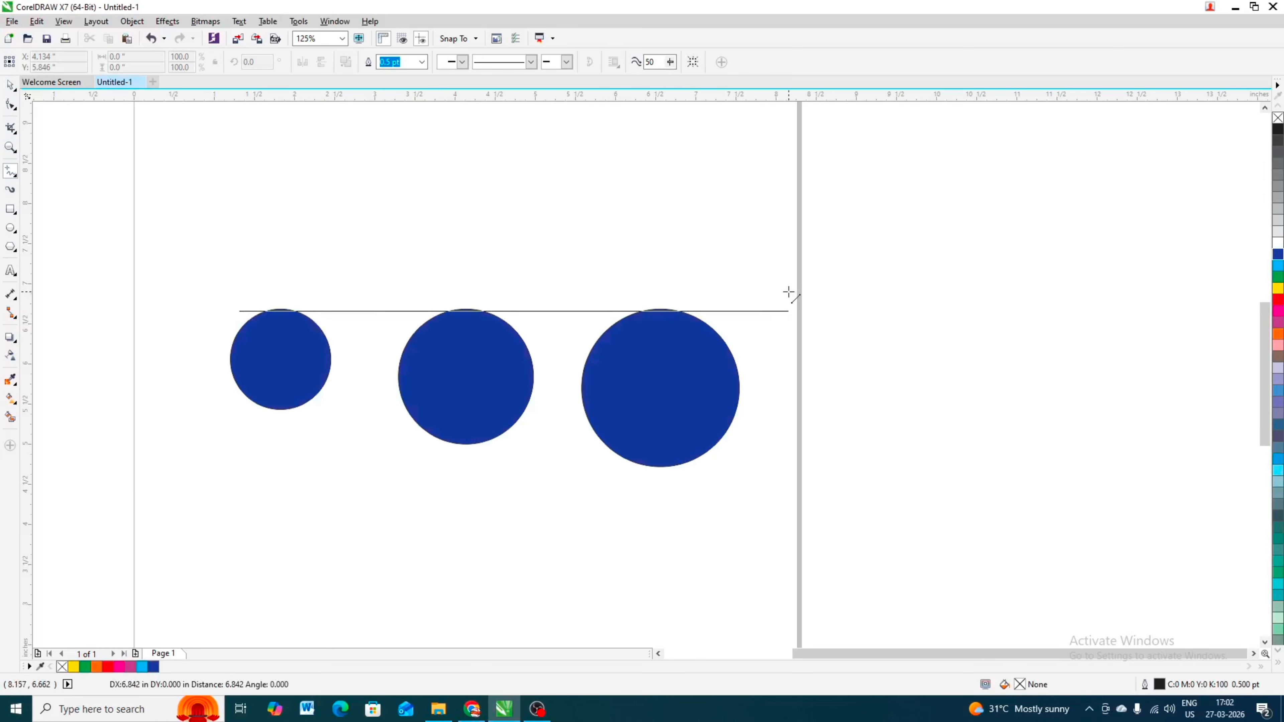
click(769, 311)
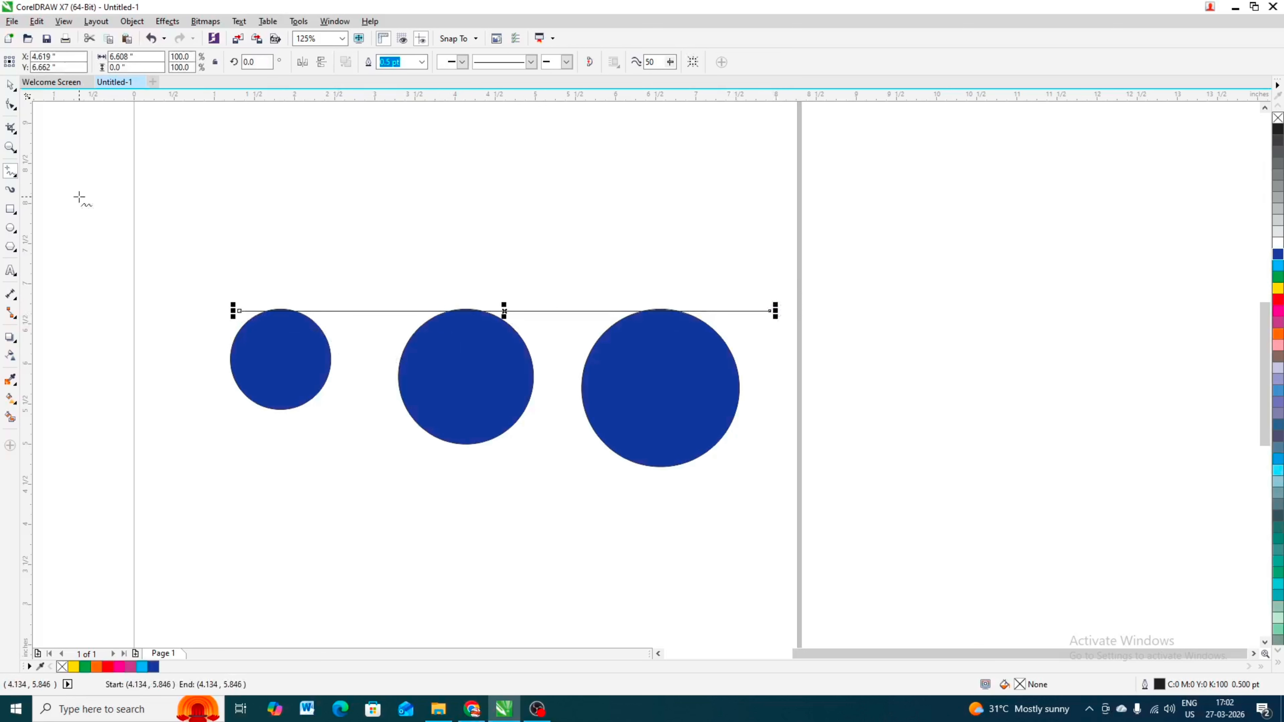
click(10, 85)
scroll(302, 337, down, 2)
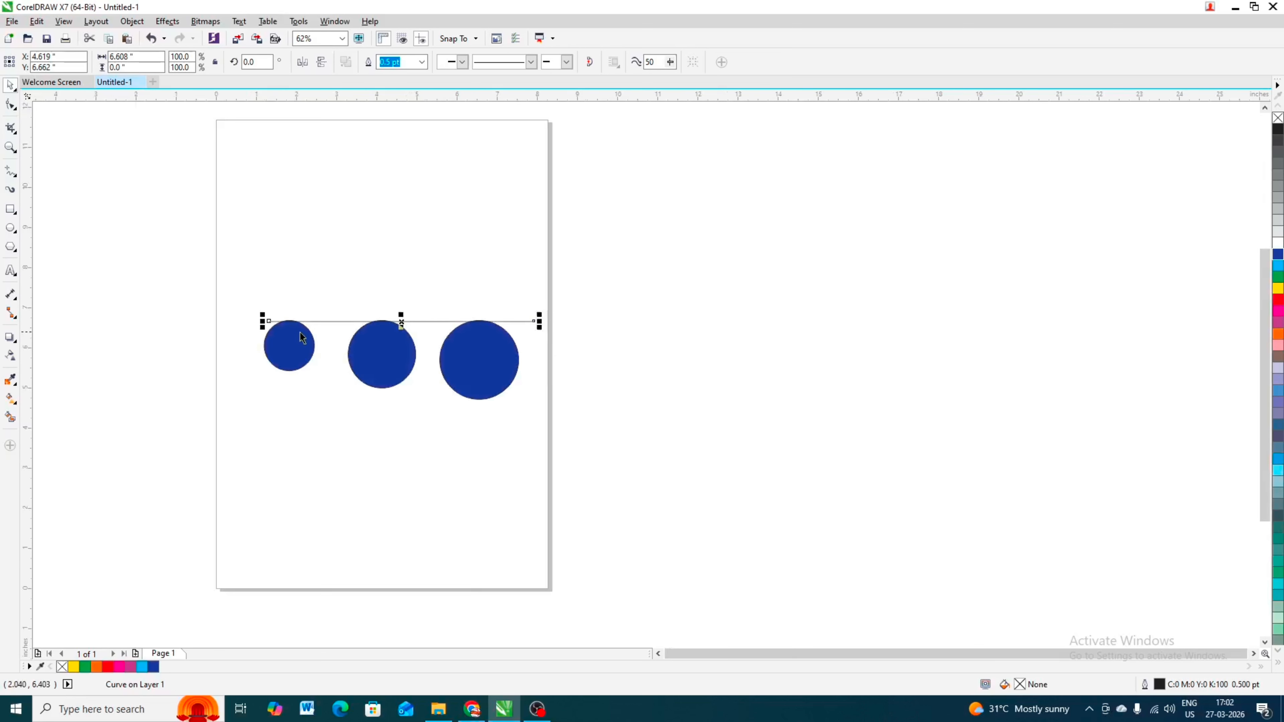
click(565, 313)
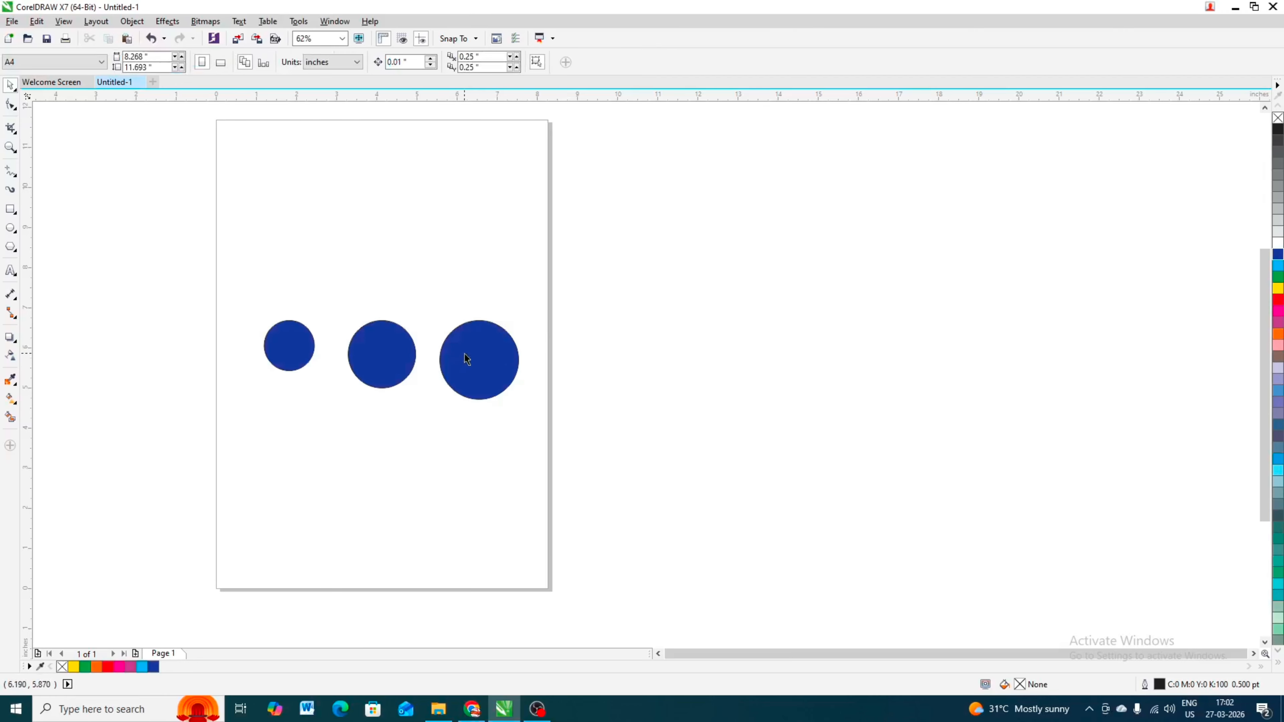
- Rearrange the circles vertically, moving the largest toward the page bottom and the medium one near the top
drag(462, 358, 332, 486)
drag(395, 339, 400, 227)
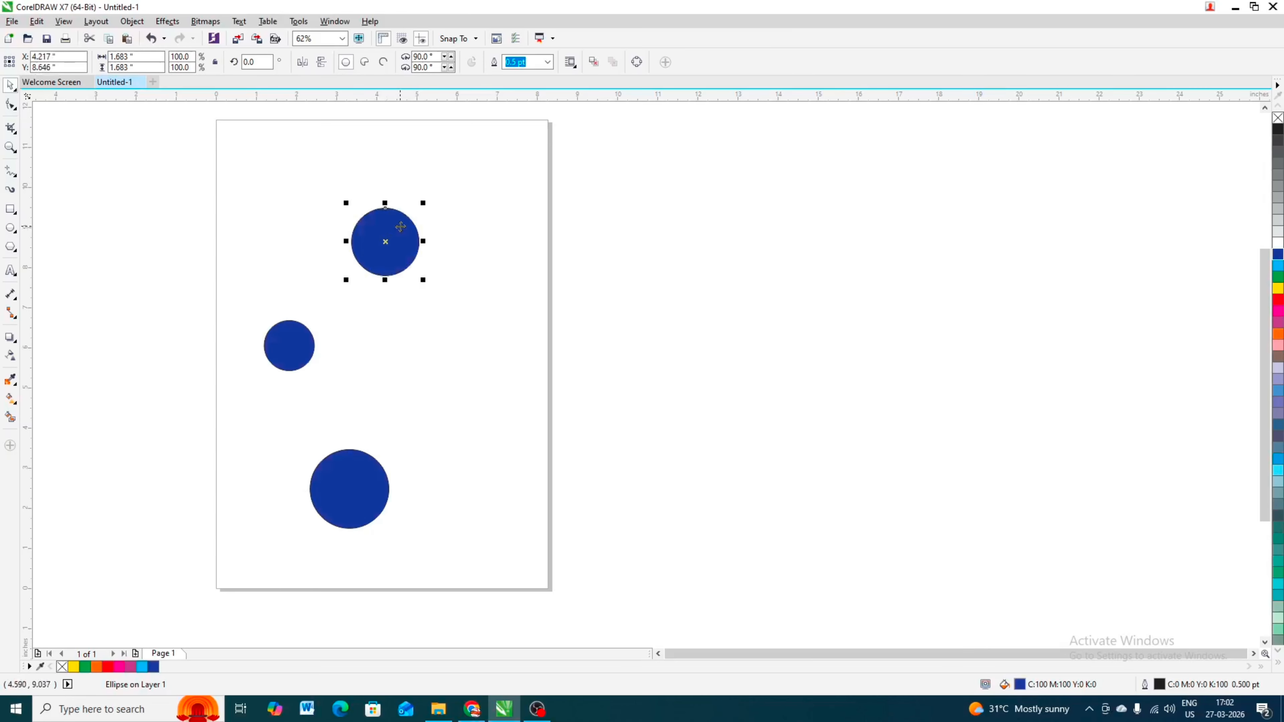
click(625, 209)
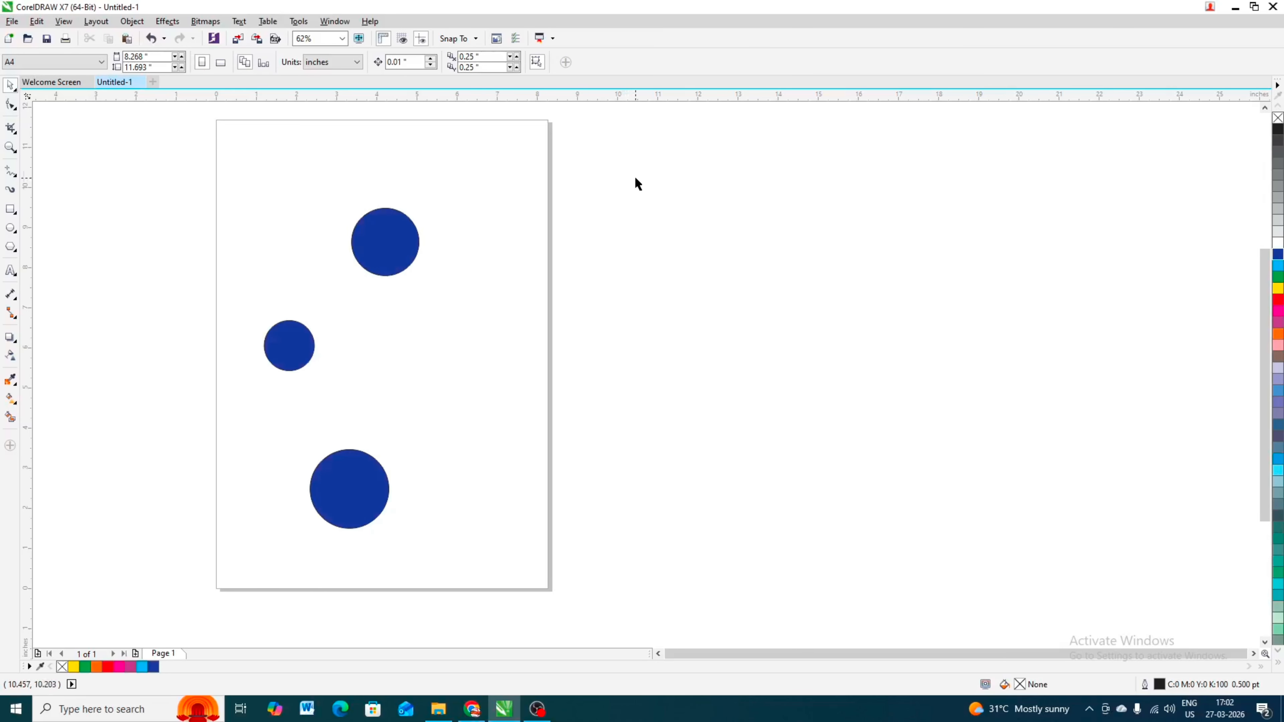
- Select all three circles and align their left edges
drag(639, 156, 222, 558)
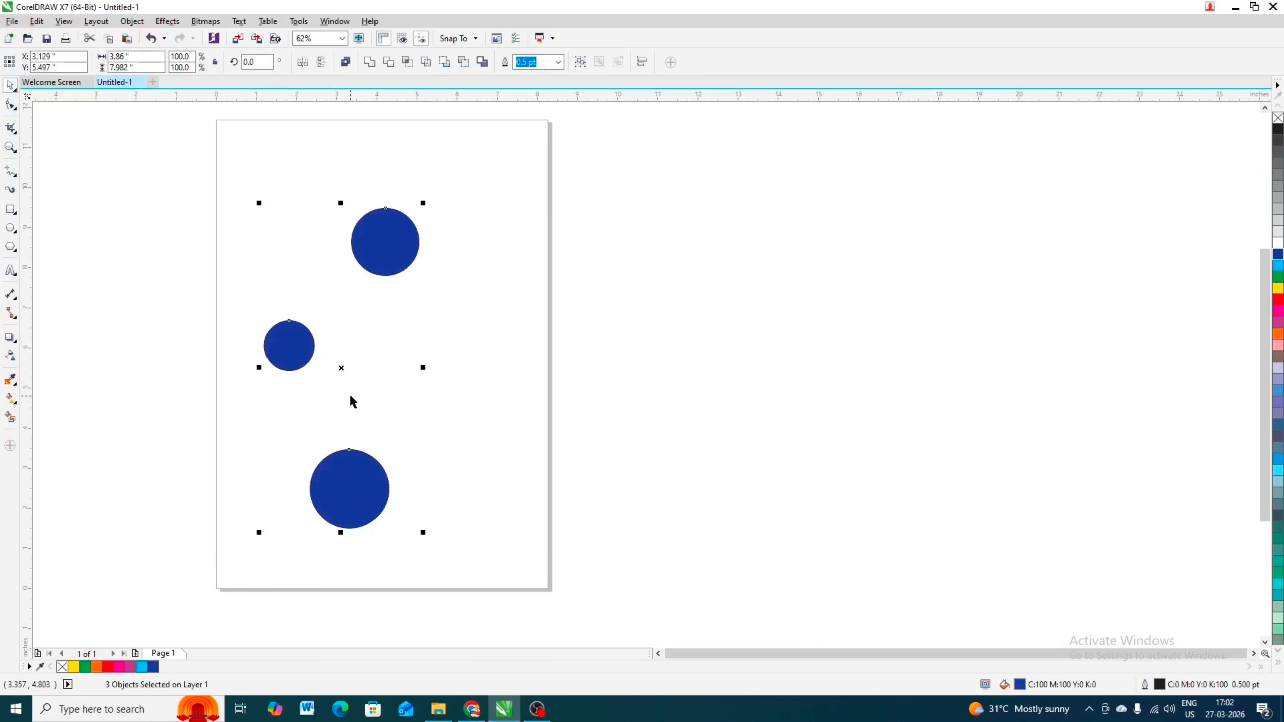
key(l)
key(l)
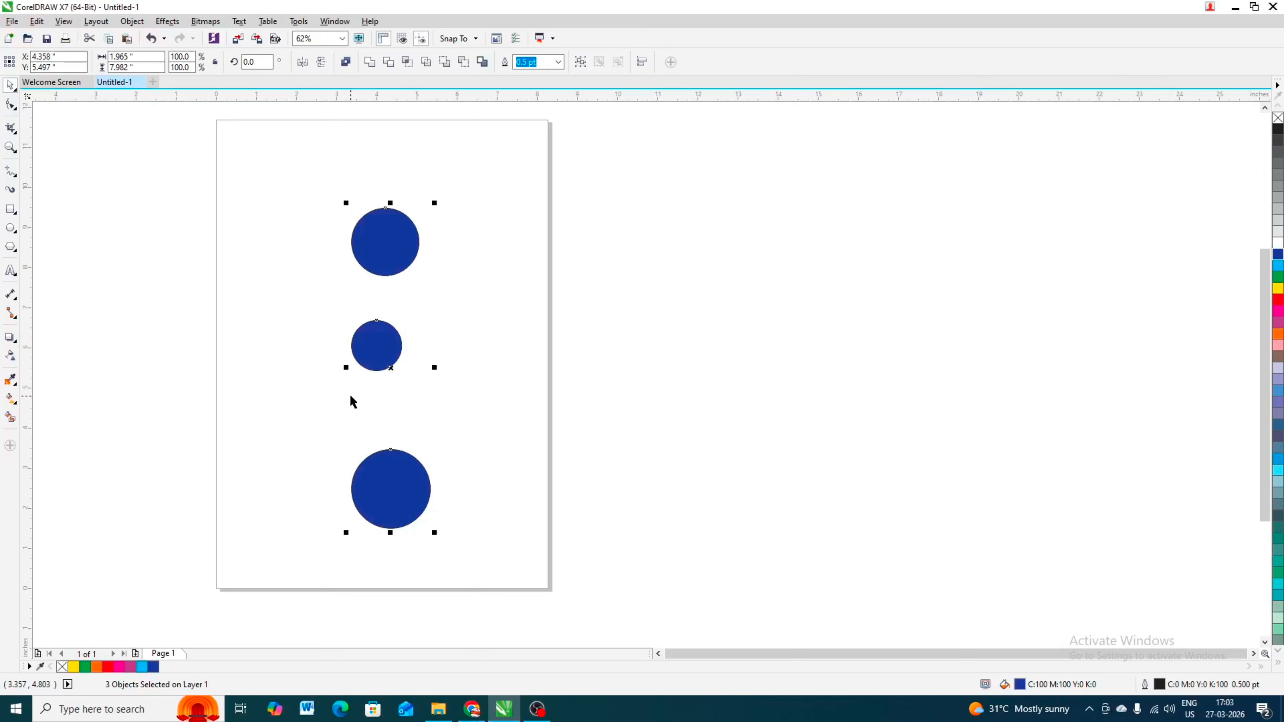
click(593, 267)
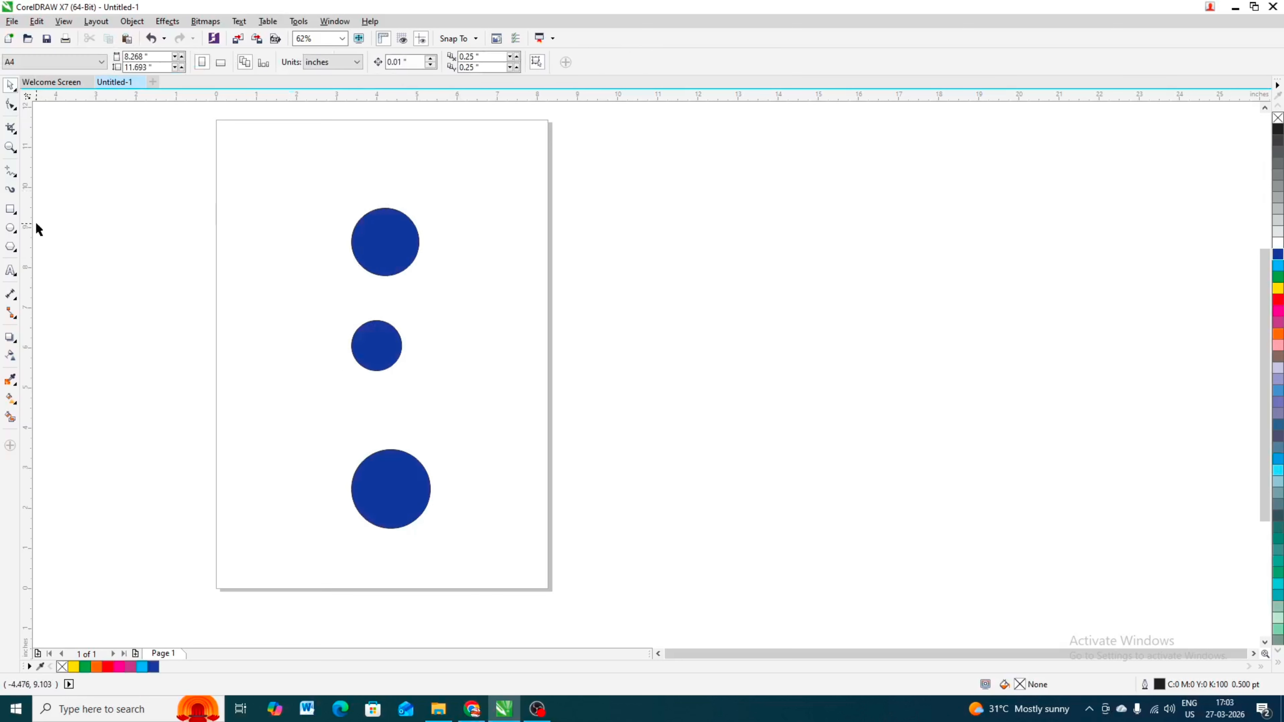
- Place a vertical guideline along the circles' left edges to check alignment, then delete it
drag(26, 234, 352, 289)
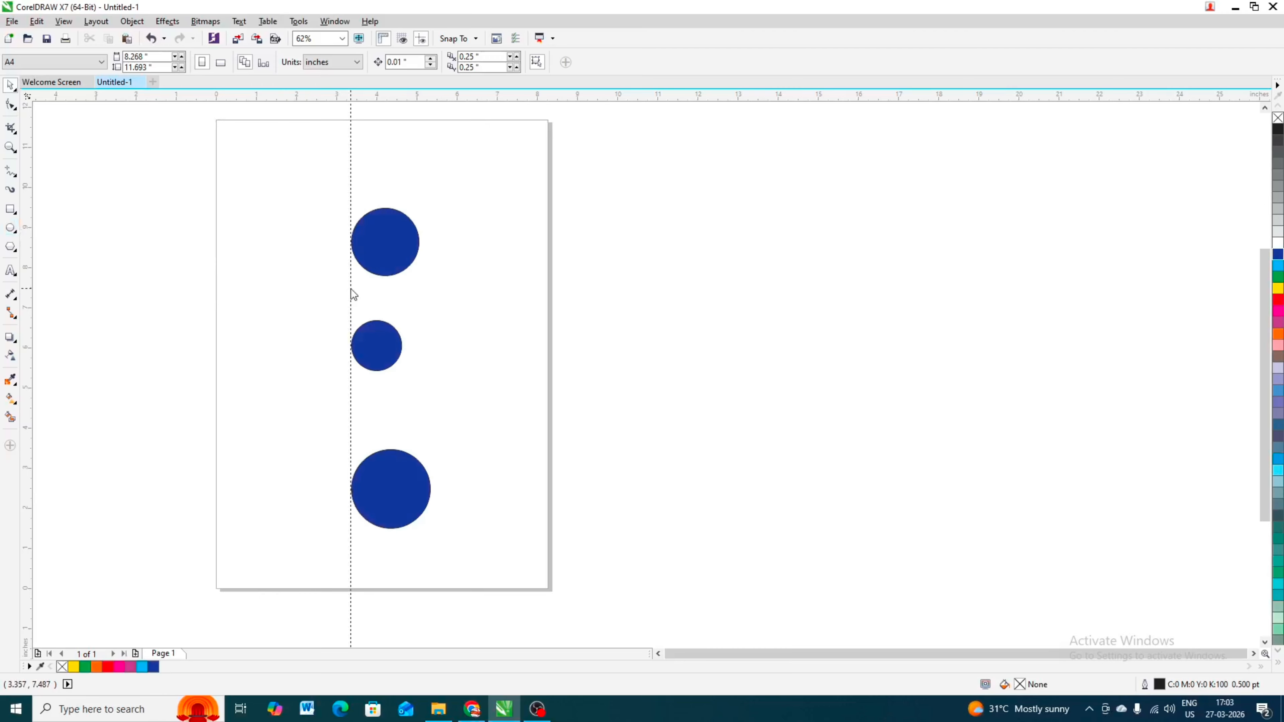
click(352, 290)
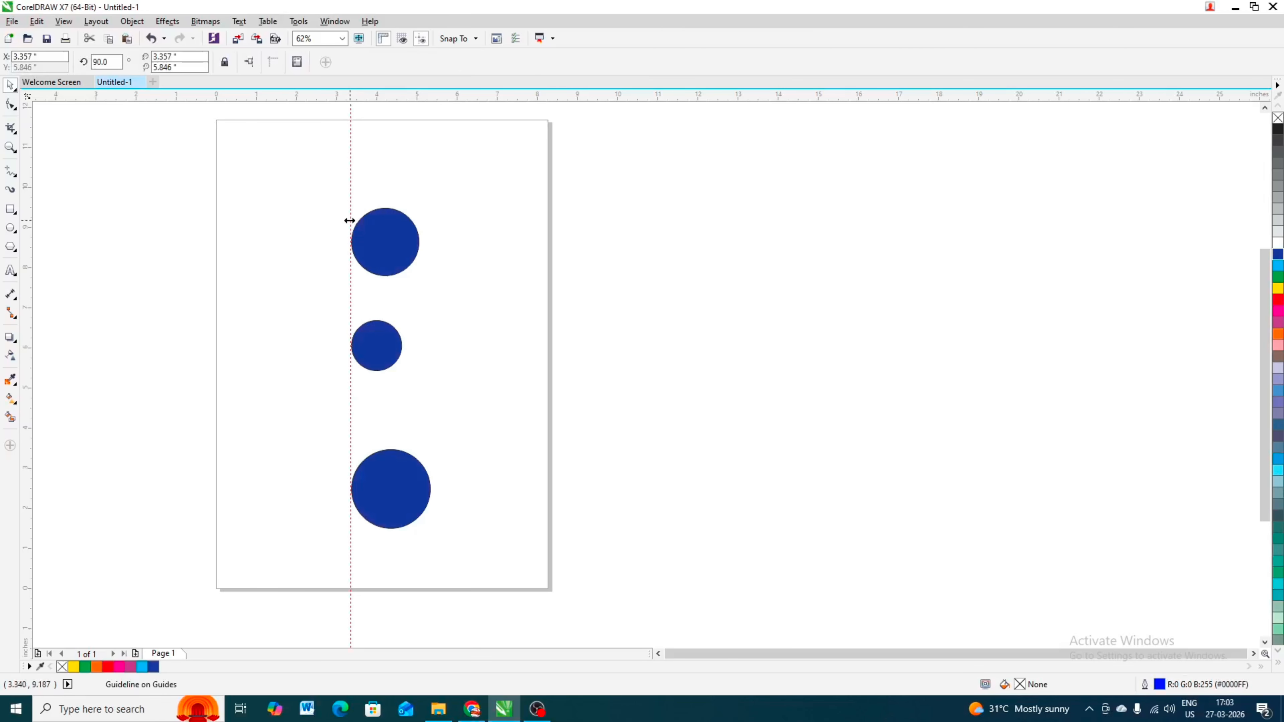
right_click(351, 443)
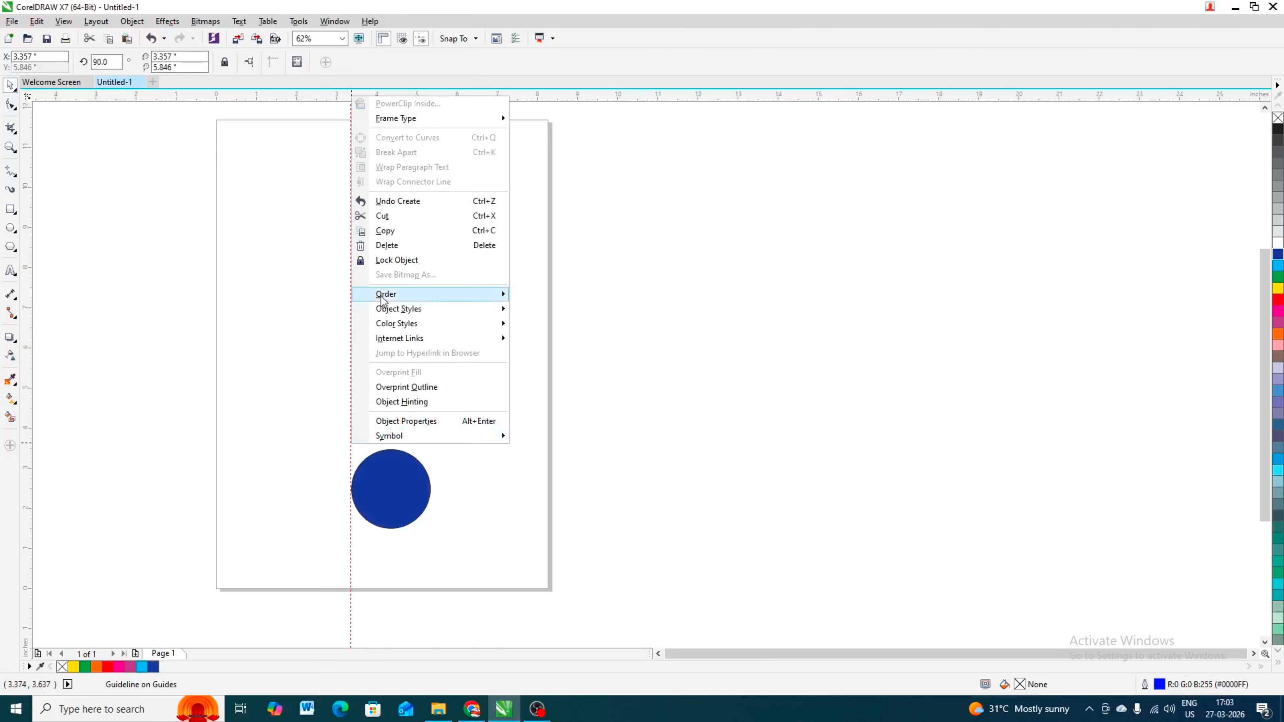
click(387, 245)
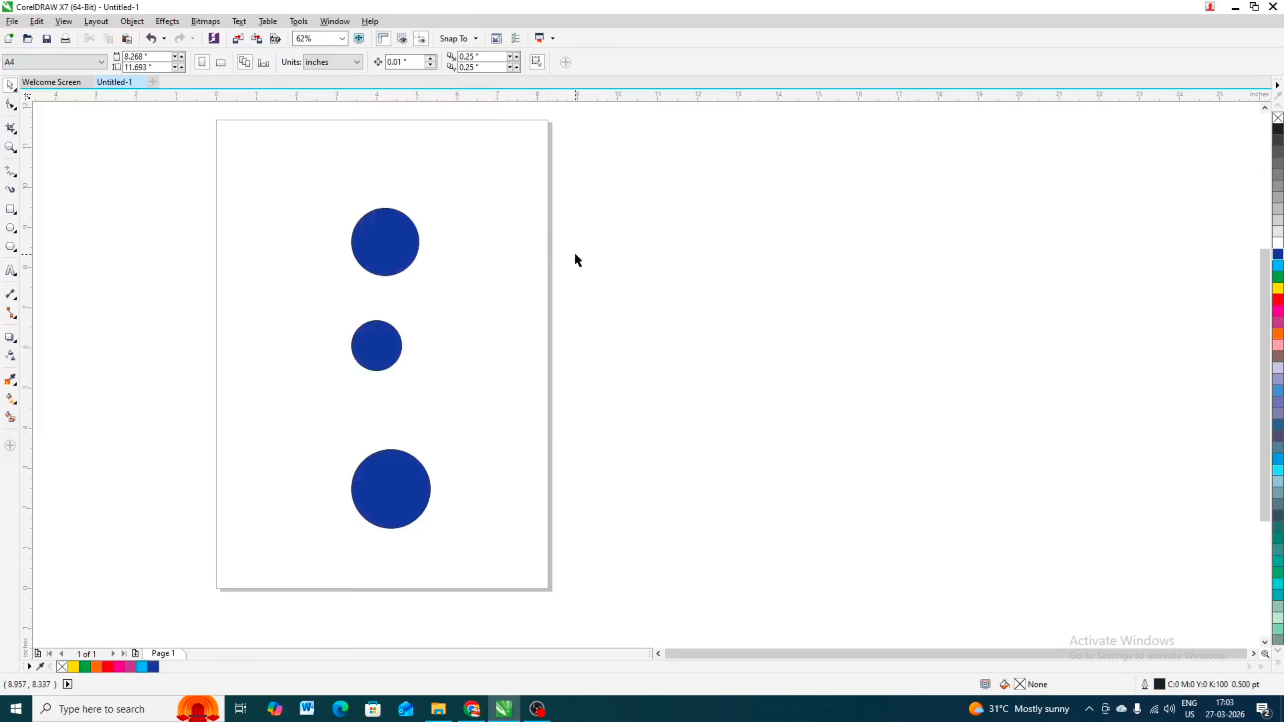
- Move the small circle down-left, then fill the top circle red and the bottom circle green
drag(387, 349, 312, 395)
click(374, 253)
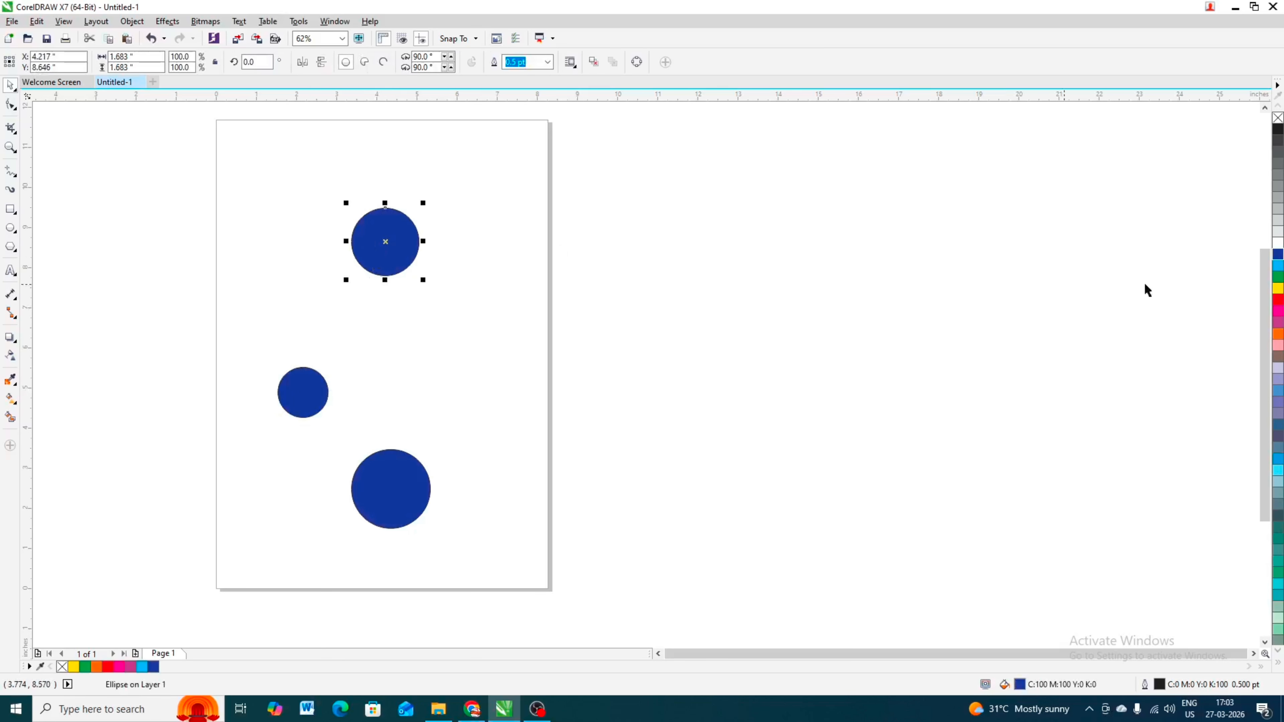
click(1278, 300)
click(370, 512)
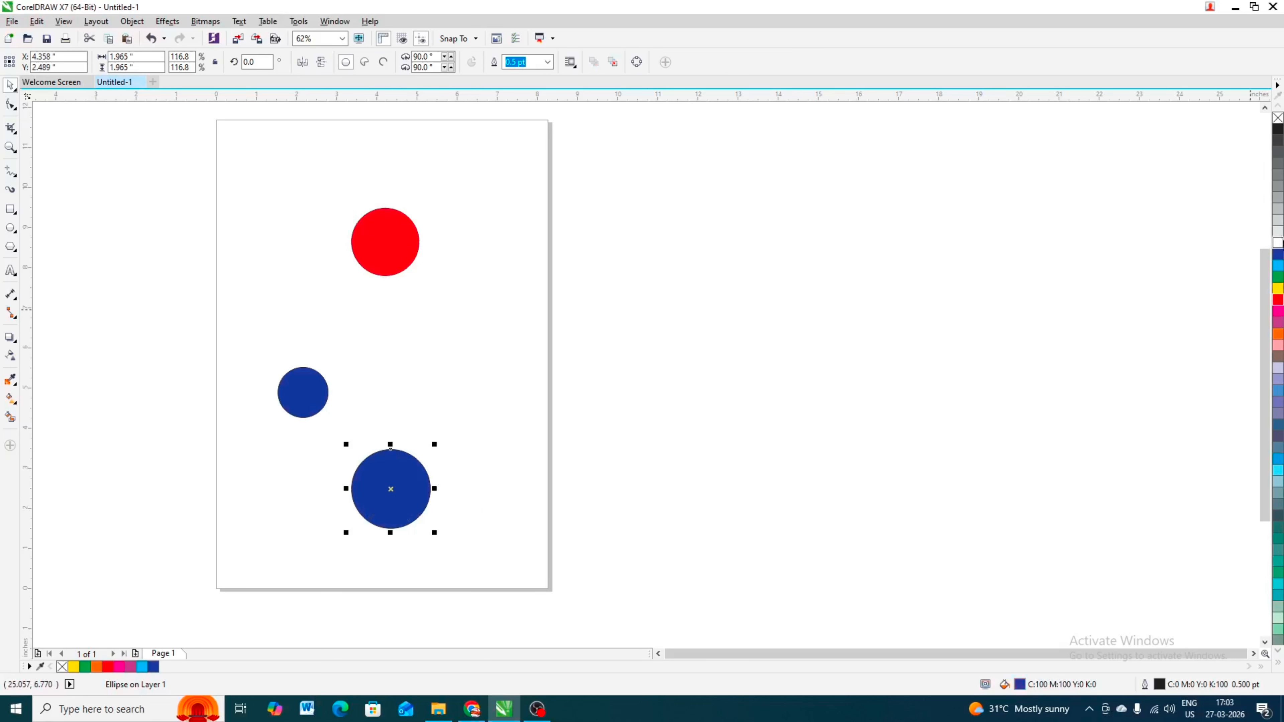
click(1279, 276)
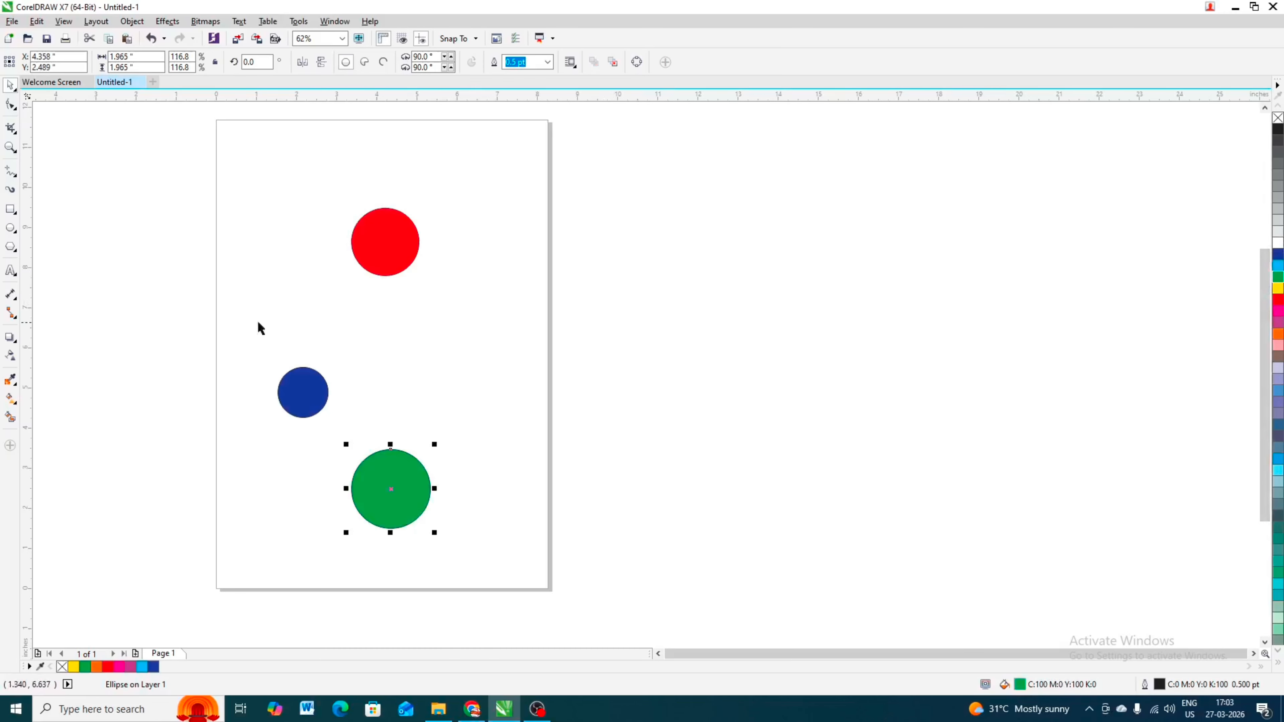
- Select all three circles and align their right edges
drag(166, 171, 511, 573)
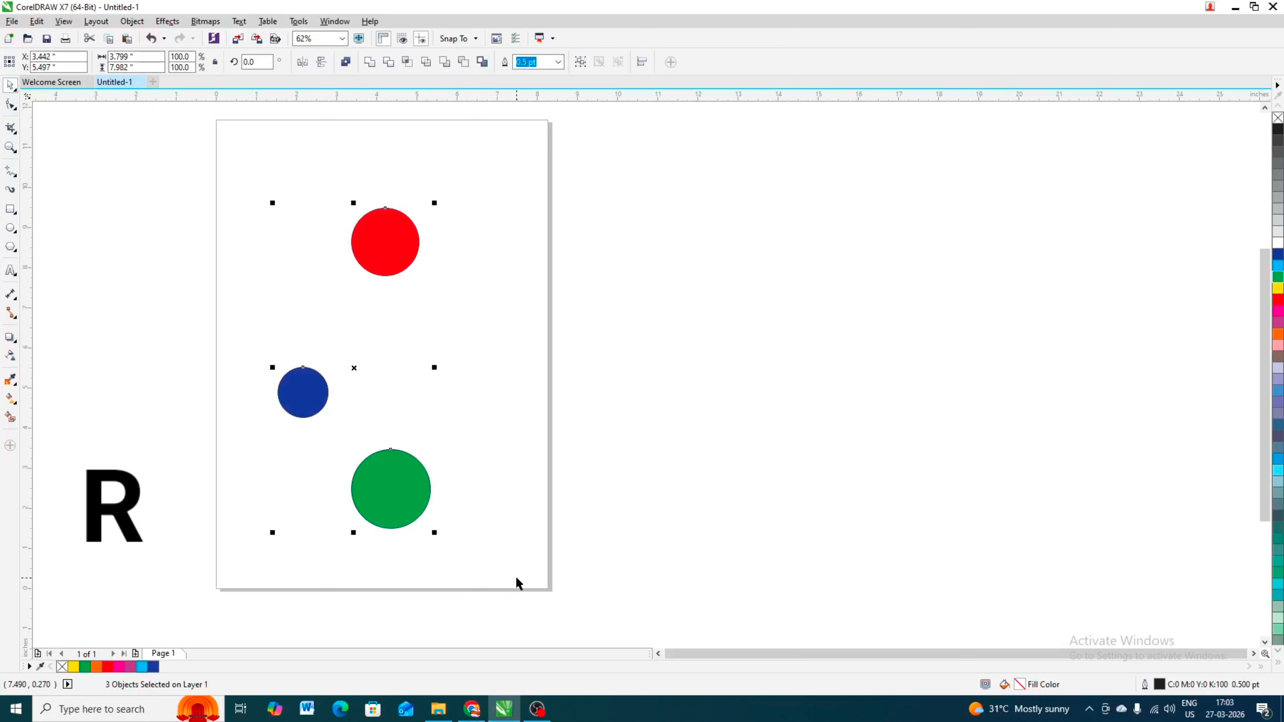
key(r)
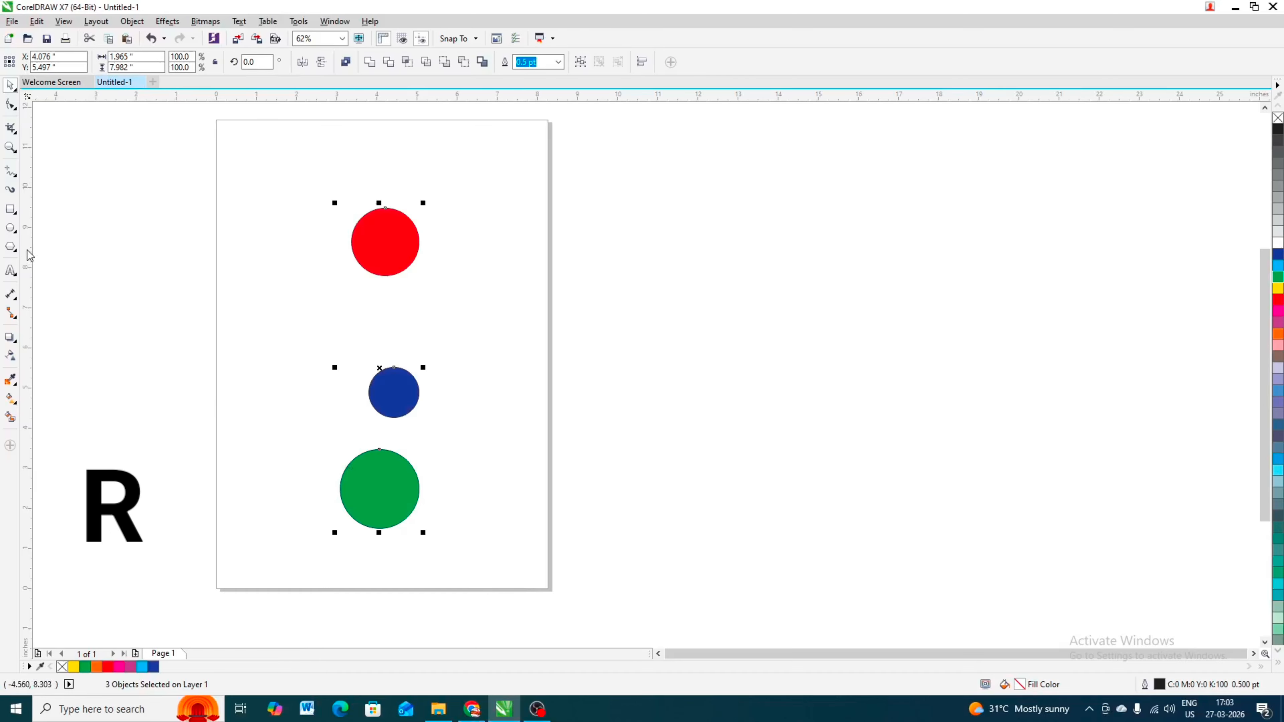
- Place a vertical guideline along the circles' right edges to check alignment, then delete it
drag(29, 256, 419, 329)
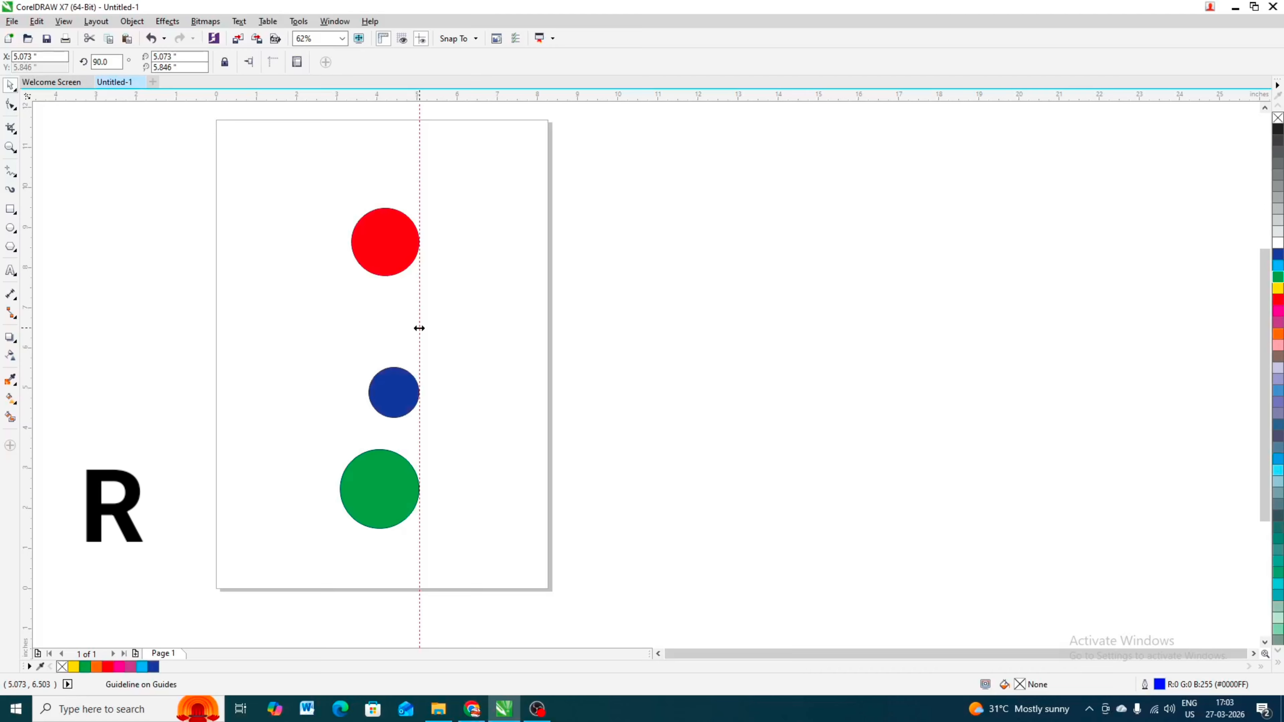
right_click(419, 328)
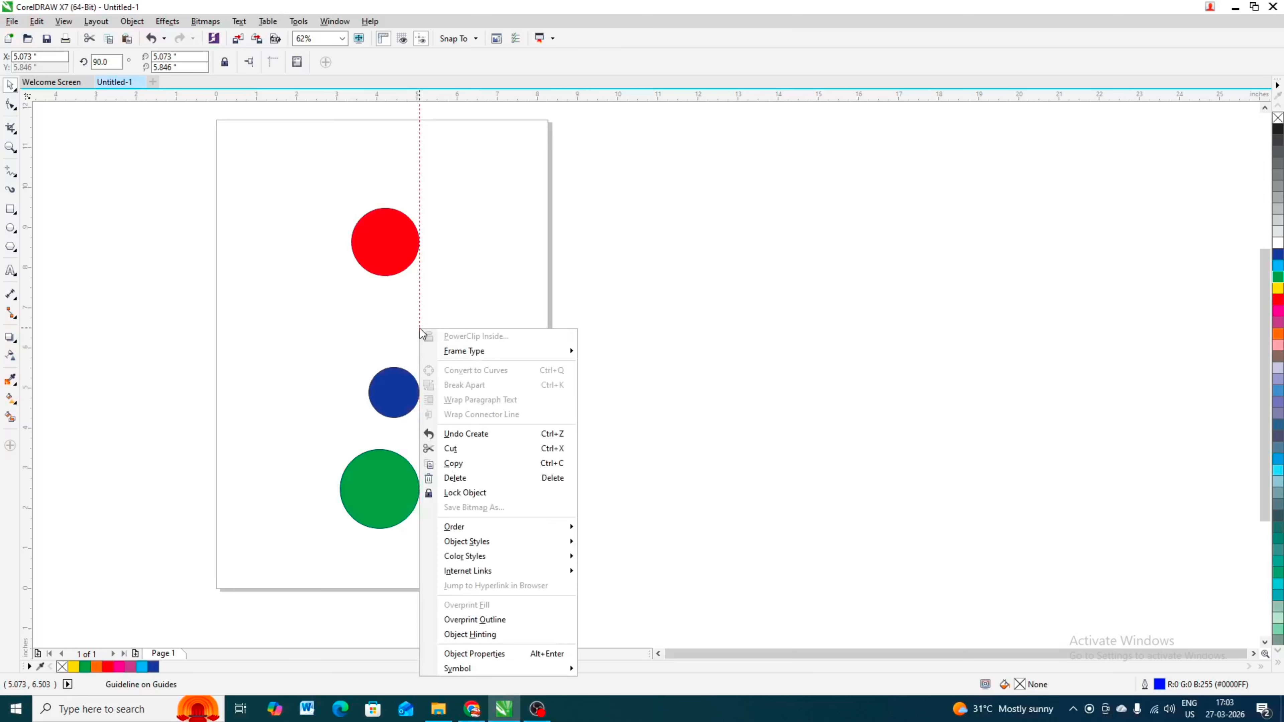
click(465, 478)
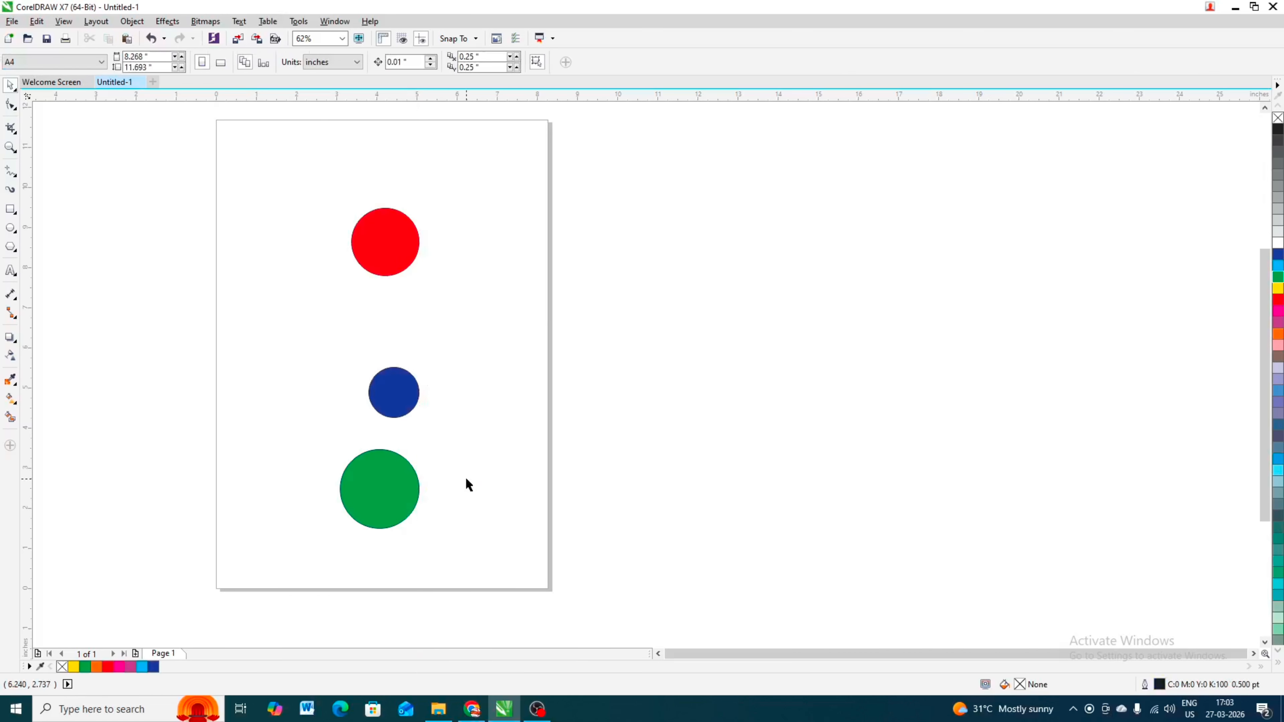
- Scatter the circles: red at left middle, green in the center, blue at upper right
drag(393, 389, 504, 437)
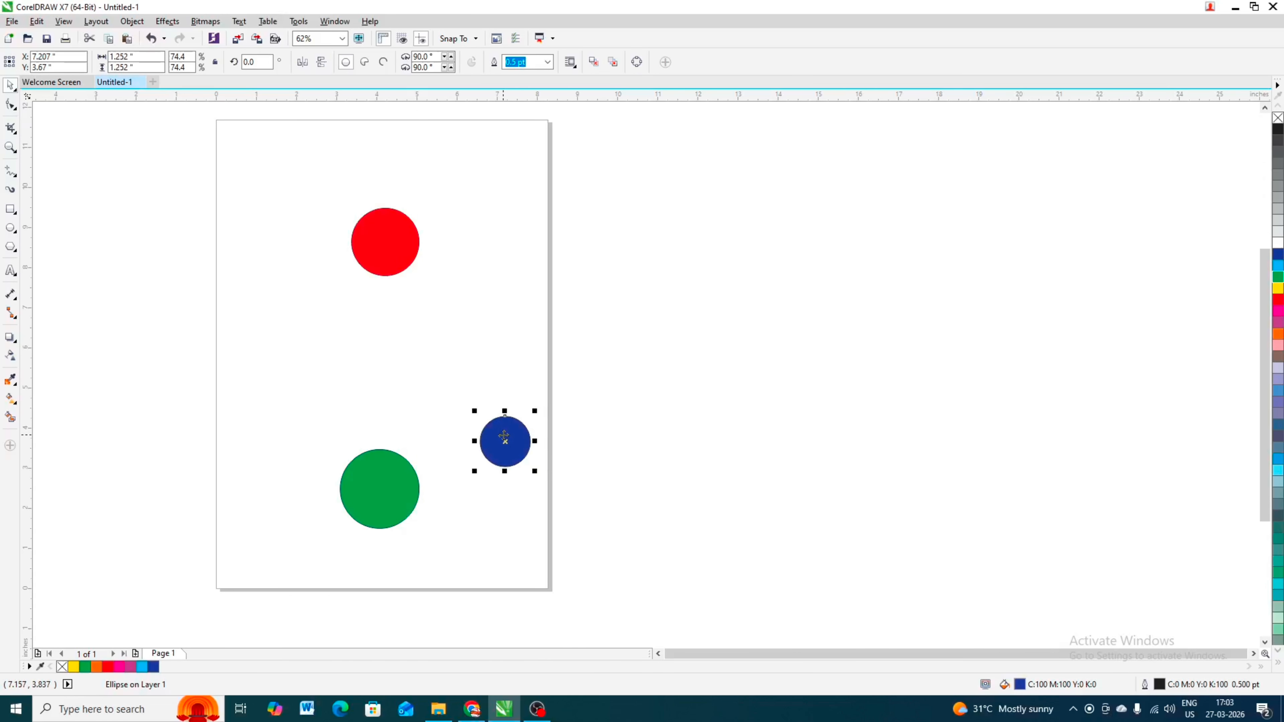
drag(359, 232, 292, 395)
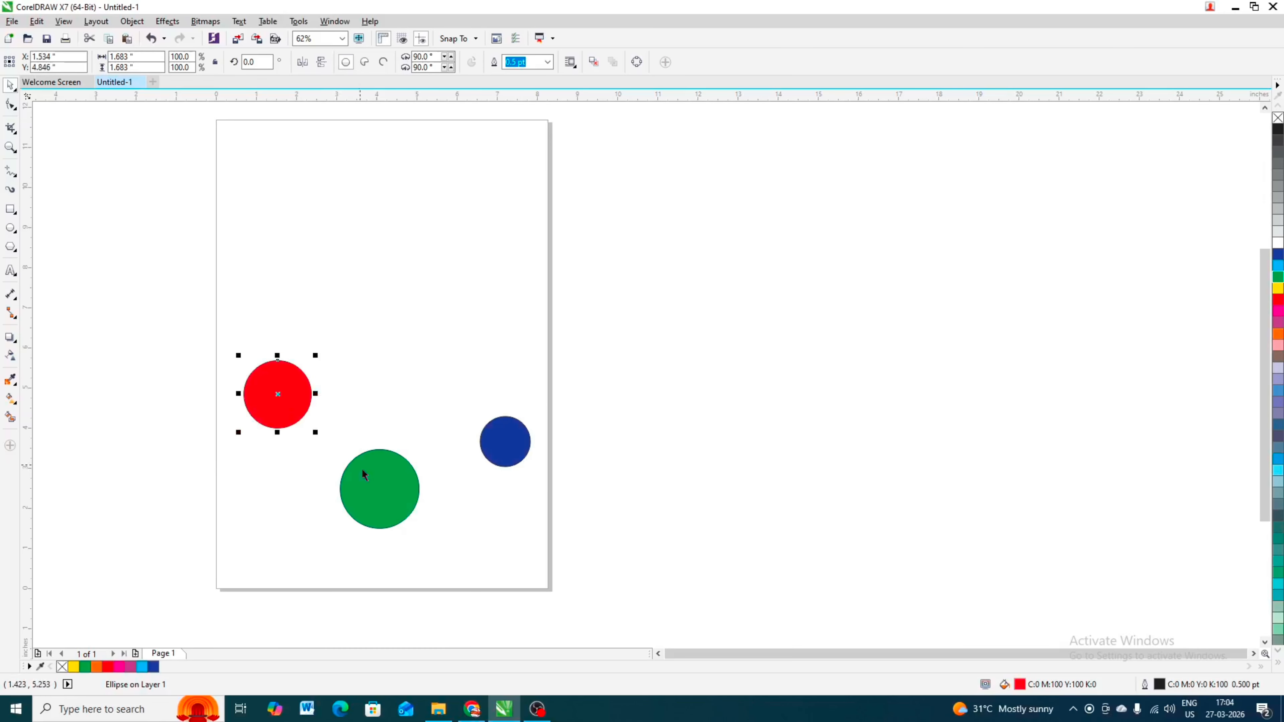
drag(361, 476, 382, 409)
drag(518, 419, 535, 326)
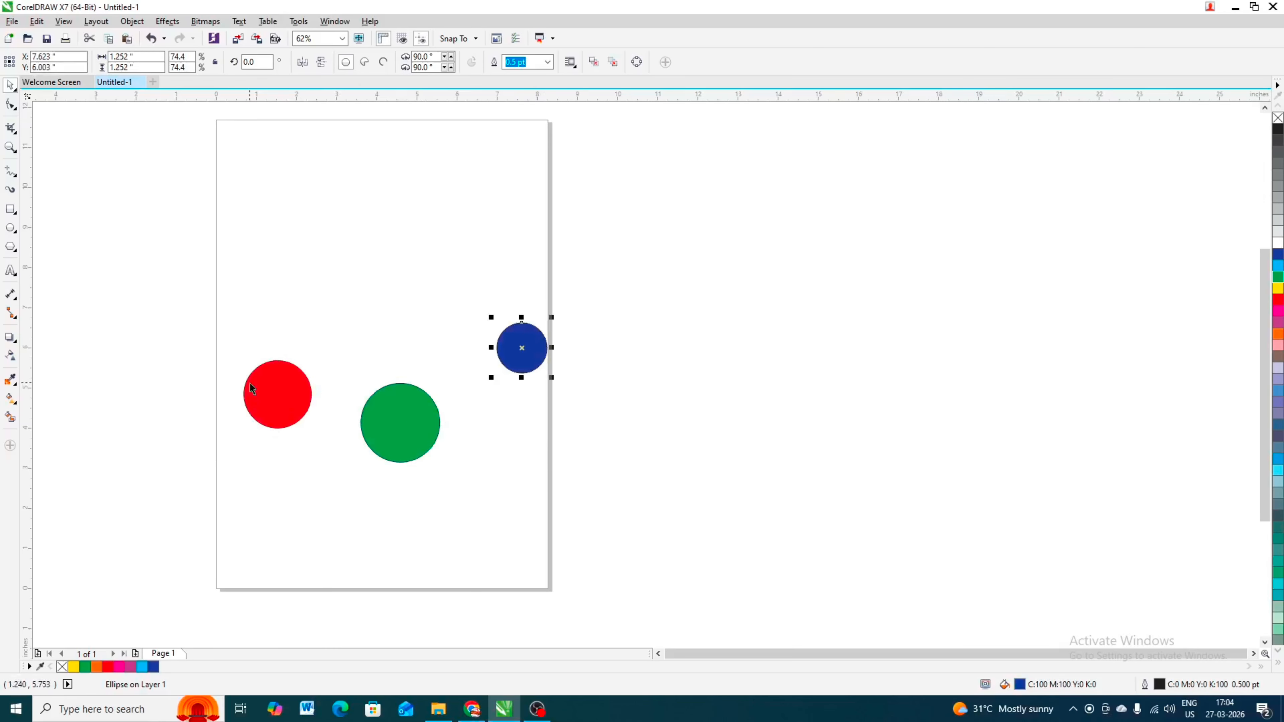
- Move the red circle up and the green circle down, select all three circles and align their bottom edges
drag(250, 383, 234, 310)
drag(374, 442, 346, 457)
drag(713, 241, 207, 535)
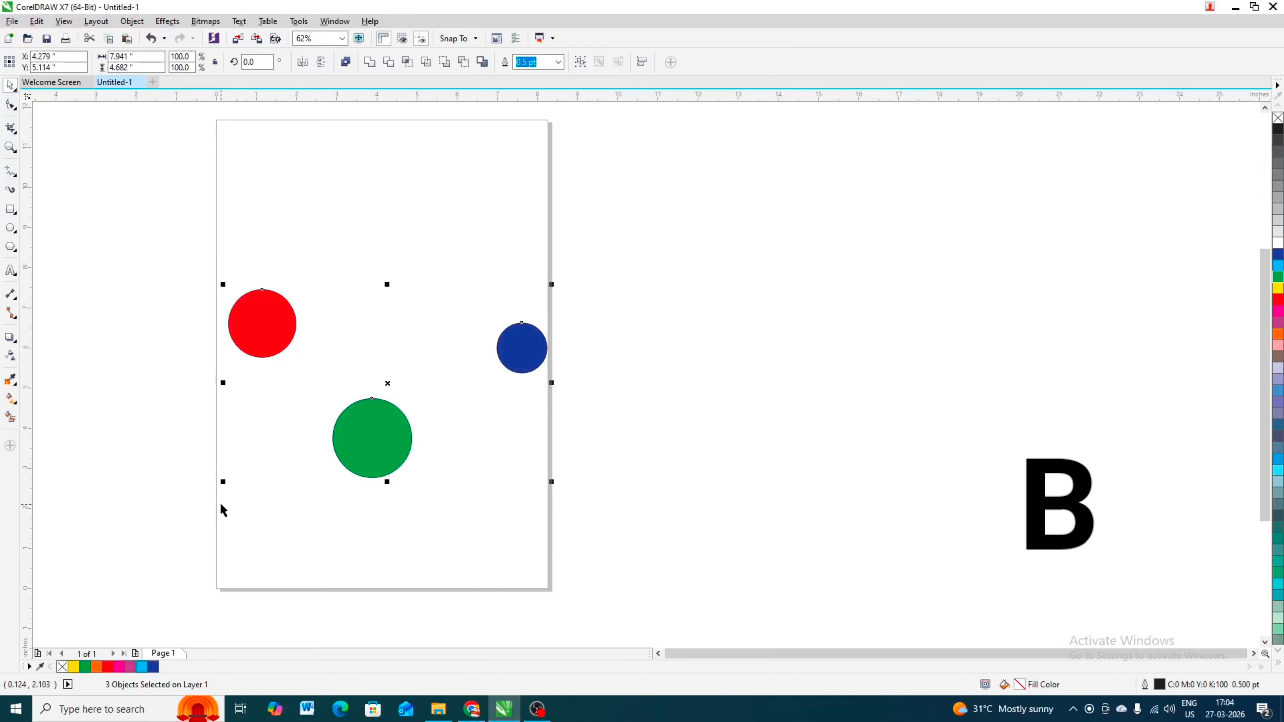
key(b)
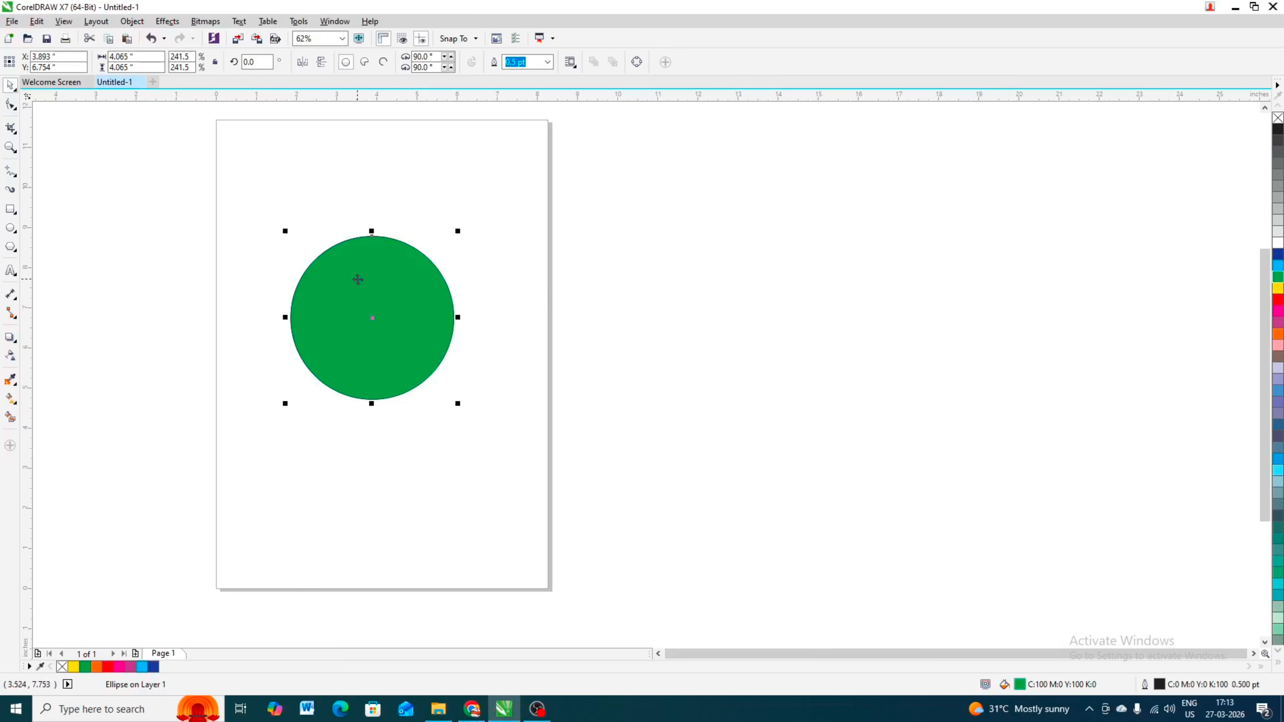
- Nudge the large green circle slightly and give it a fountain fill whose end color is red
mouse_move(361, 285)
mouse_down()
mouse_move(373, 338)
mouse_move(373, 306)
mouse_up()
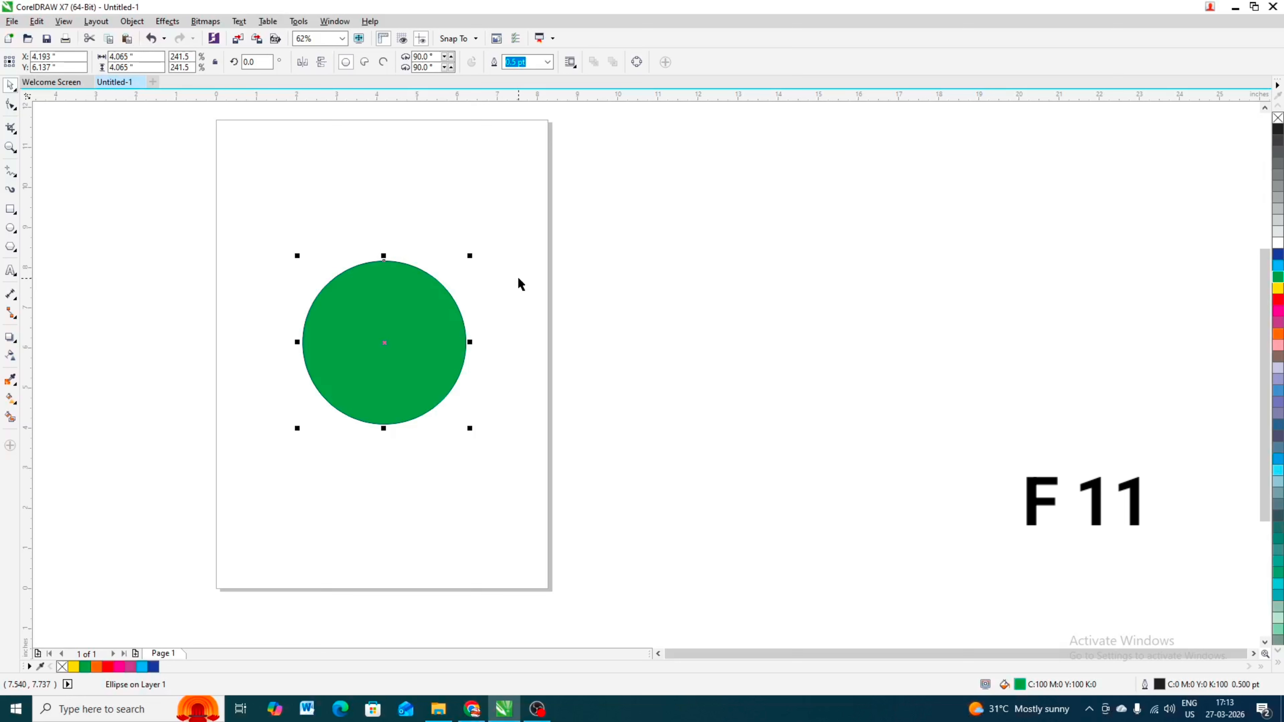
key(F11)
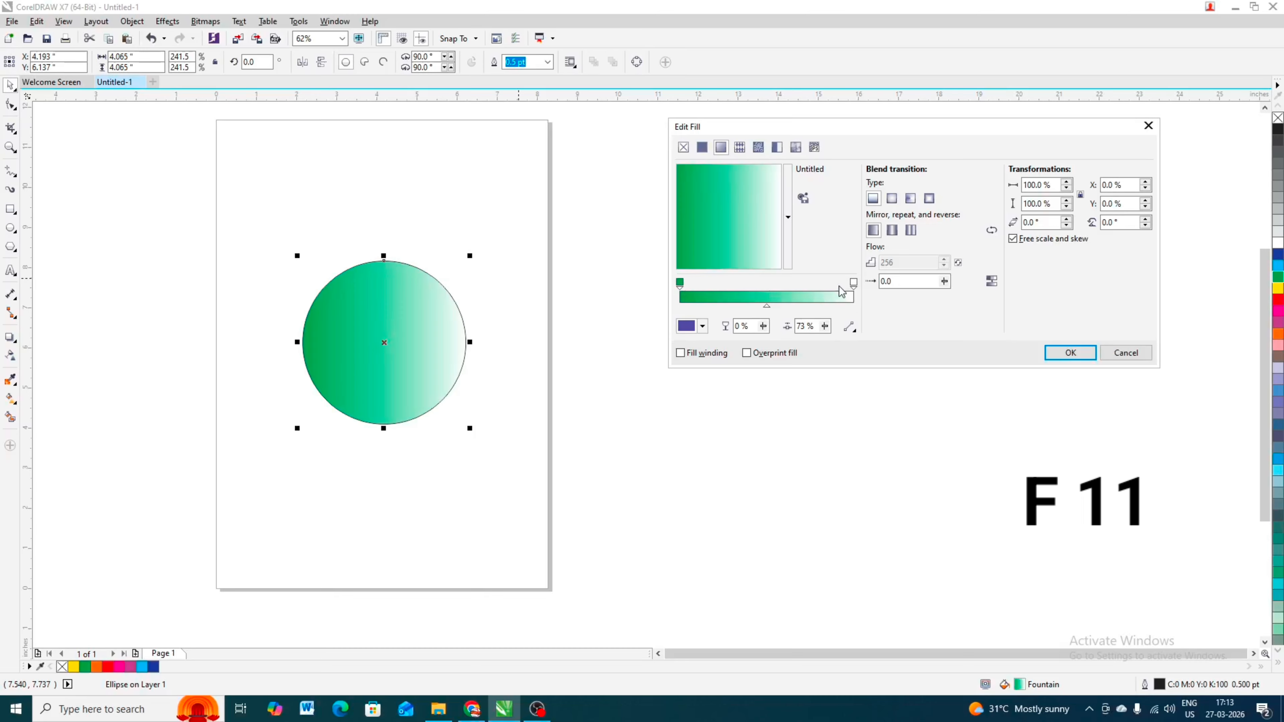
click(854, 283)
click(702, 325)
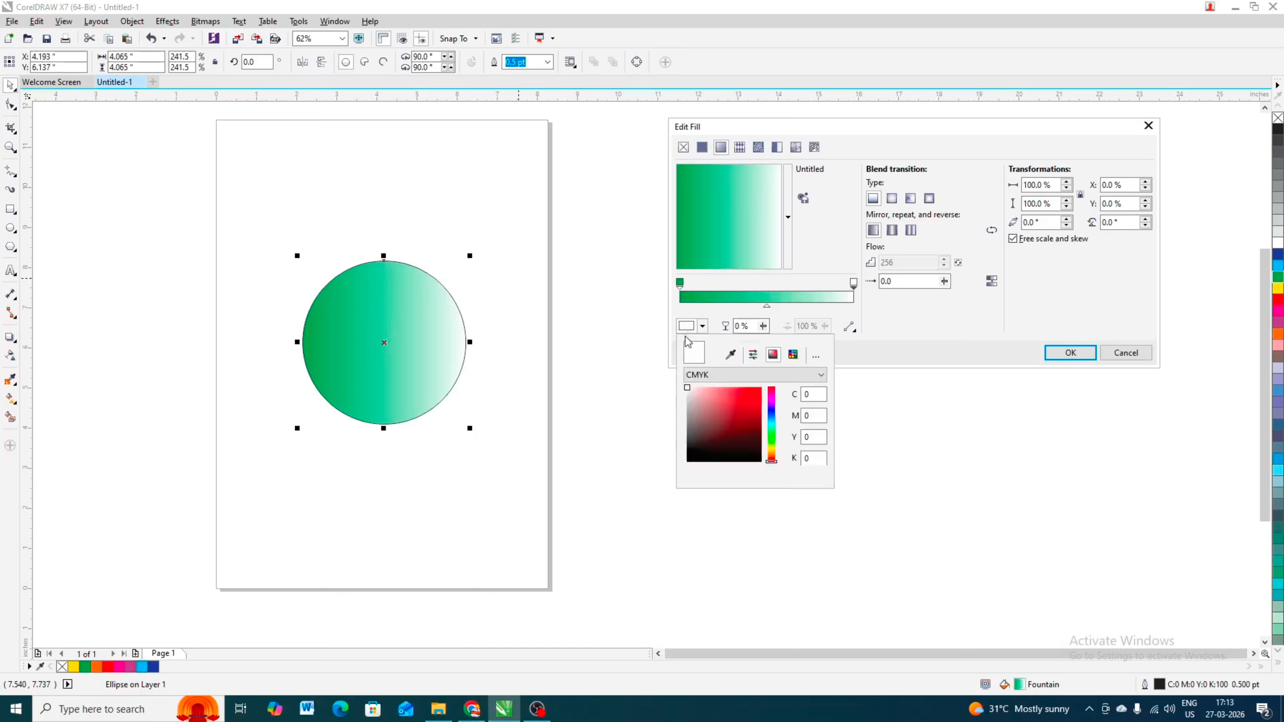
click(742, 409)
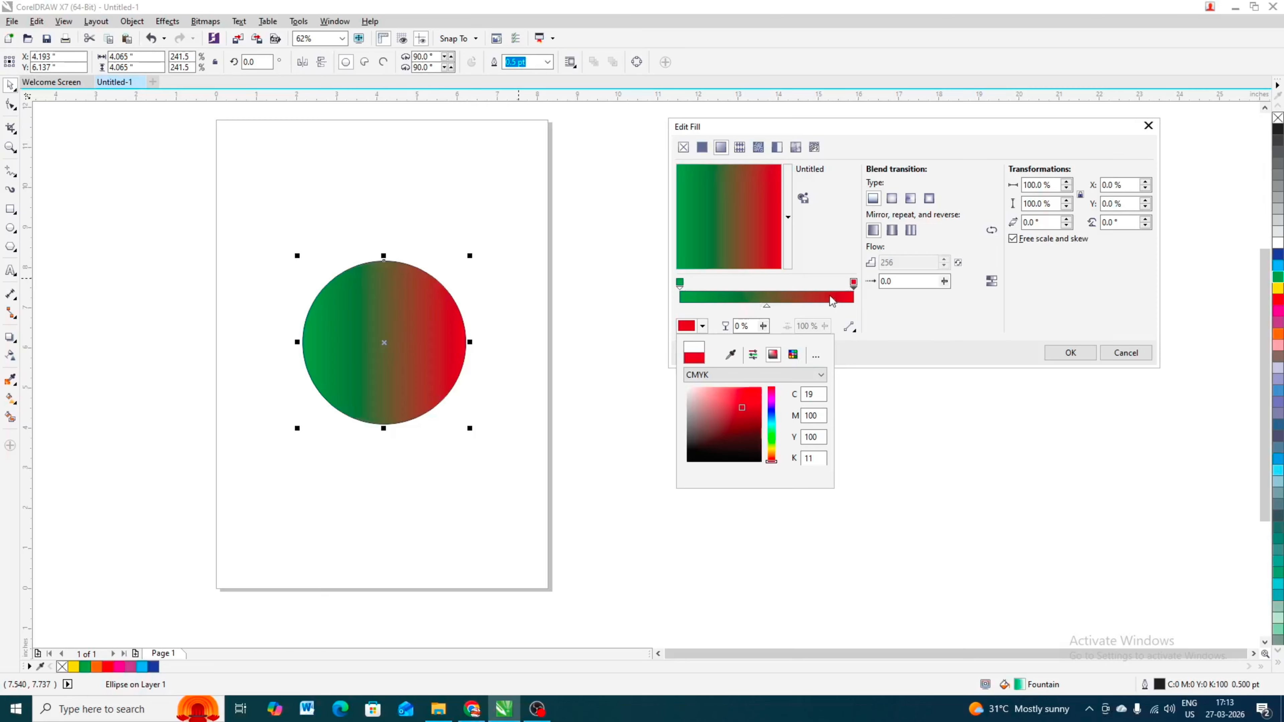
- Add a middle color stop to the gradient near its right end and set it to blue
click(852, 284)
double_click(851, 285)
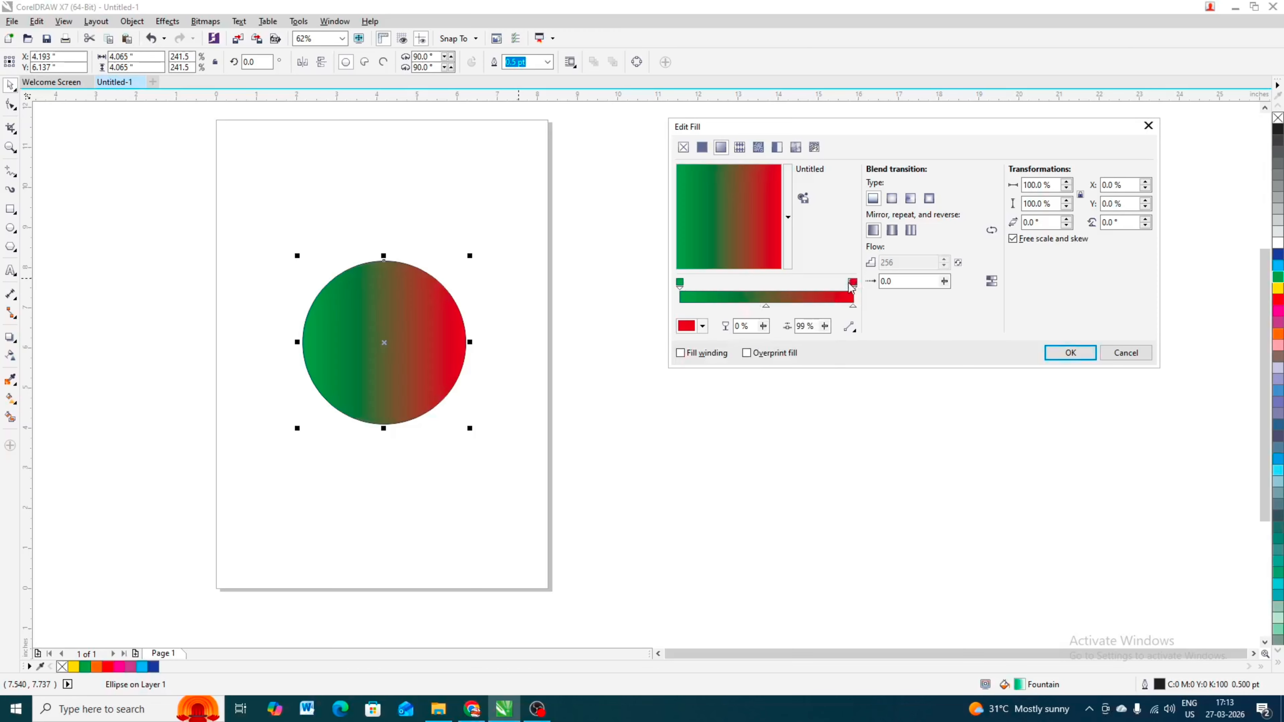
drag(851, 284, 793, 284)
click(703, 325)
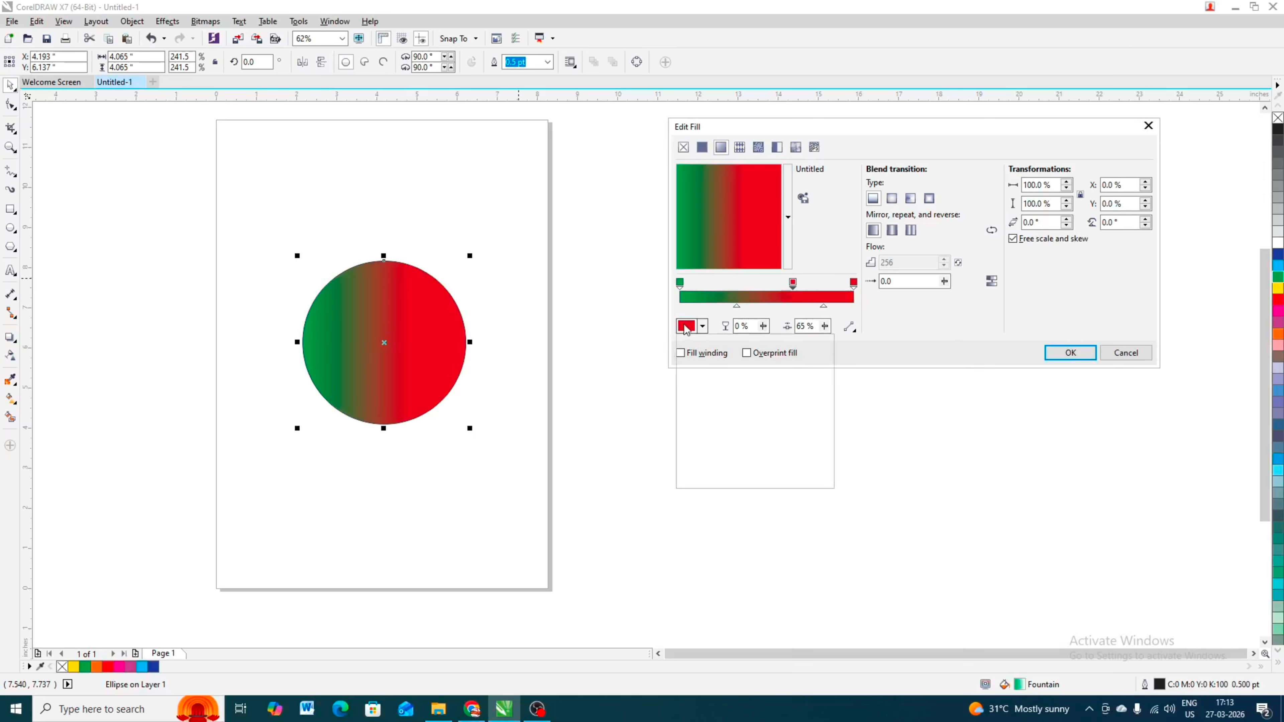
click(771, 419)
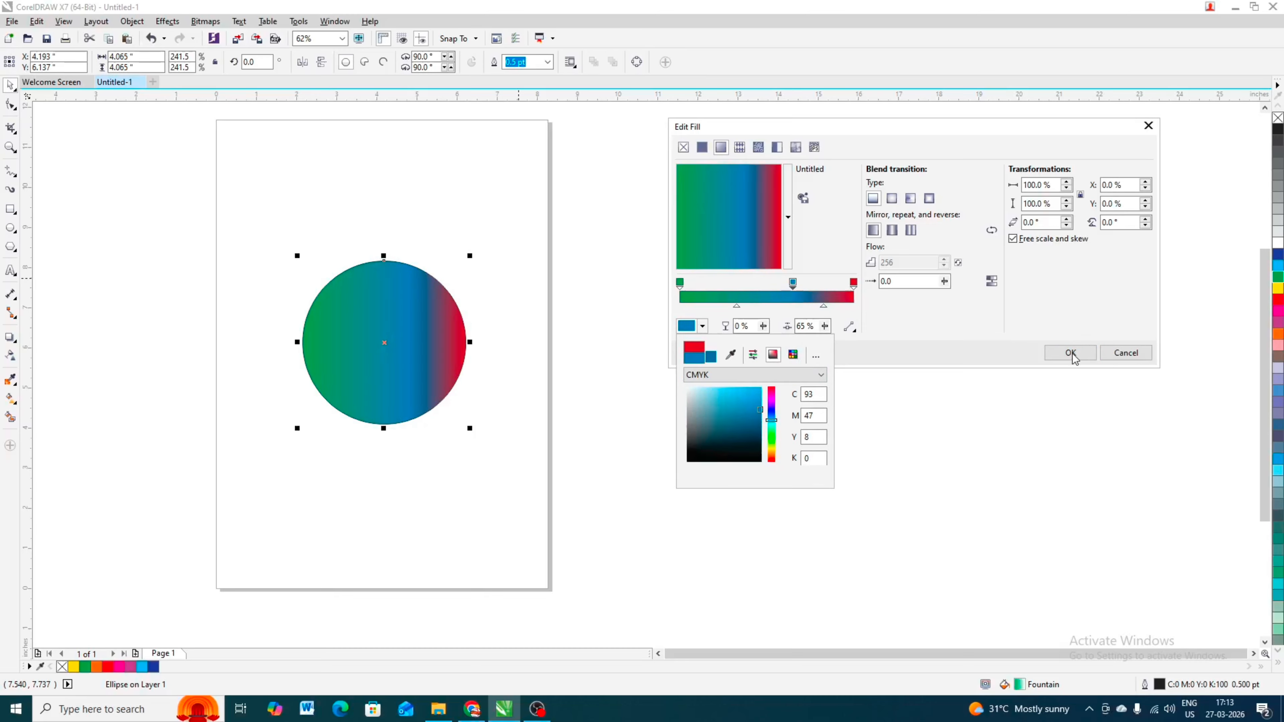
- Switch the fountain fill to a square blend, adjust its midpoint sliders and apply the fill
click(893, 202)
click(892, 199)
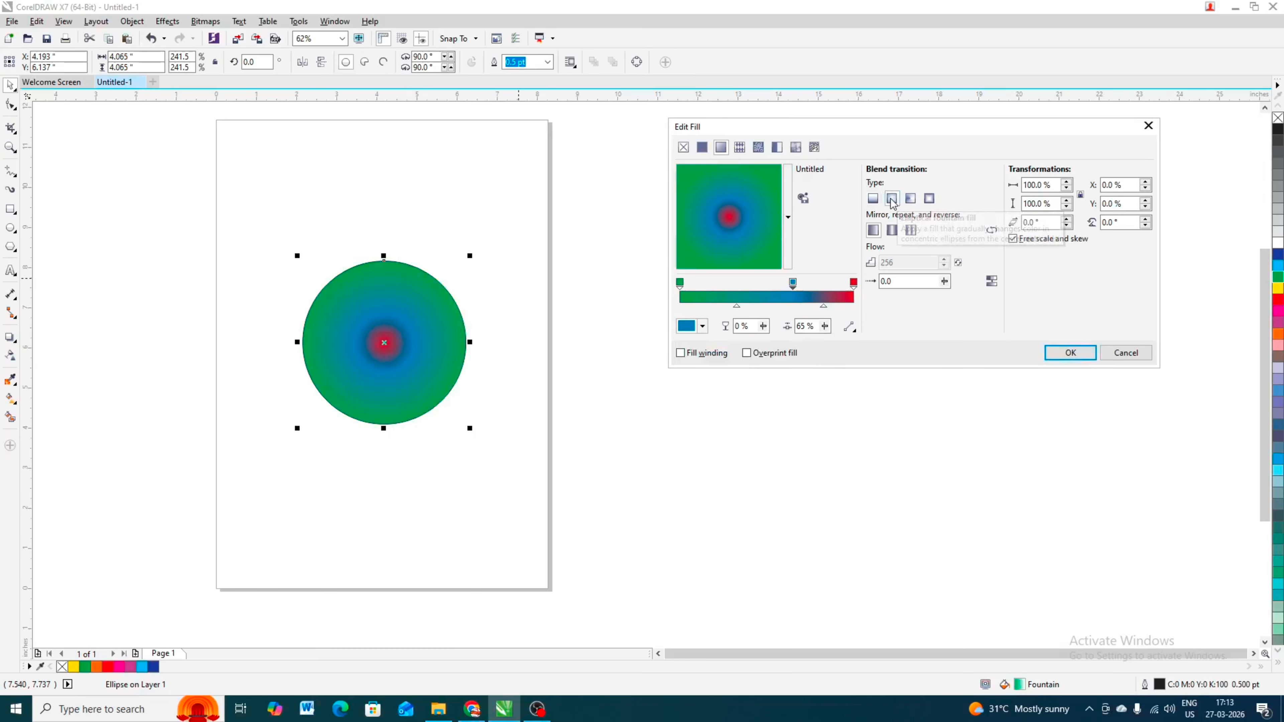
click(914, 201)
click(929, 200)
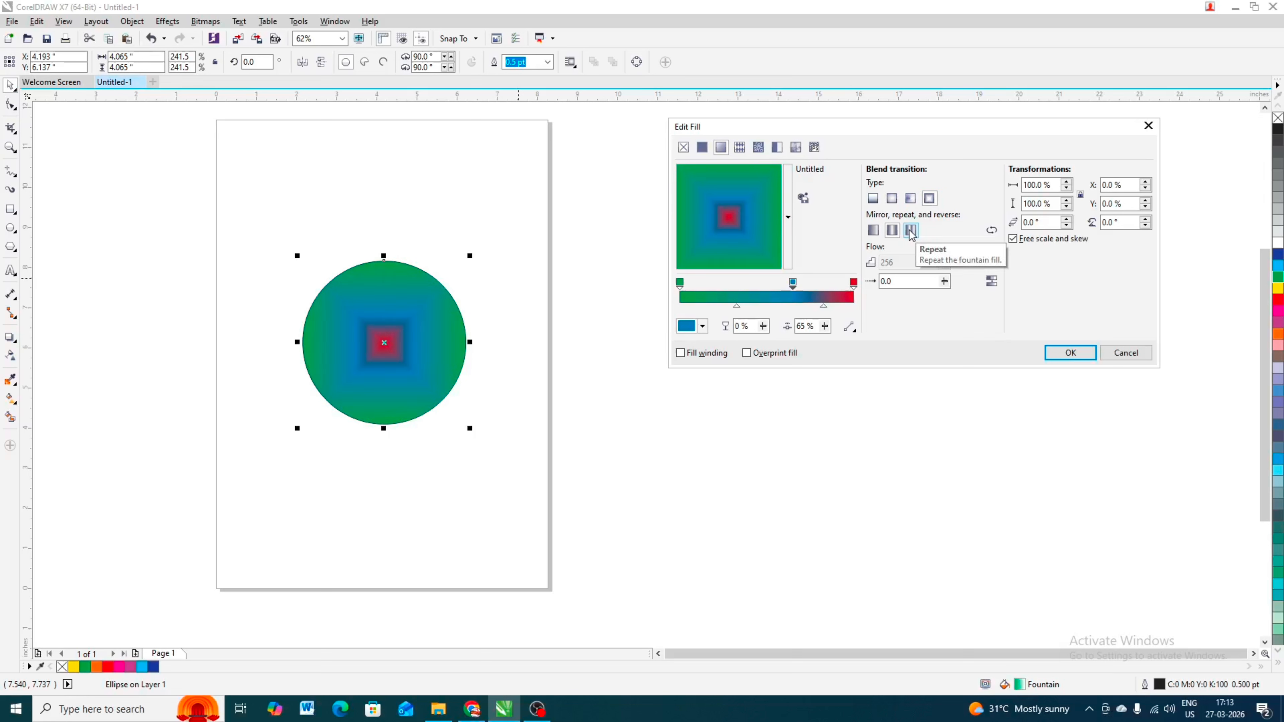
drag(737, 307, 726, 307)
drag(824, 307, 830, 307)
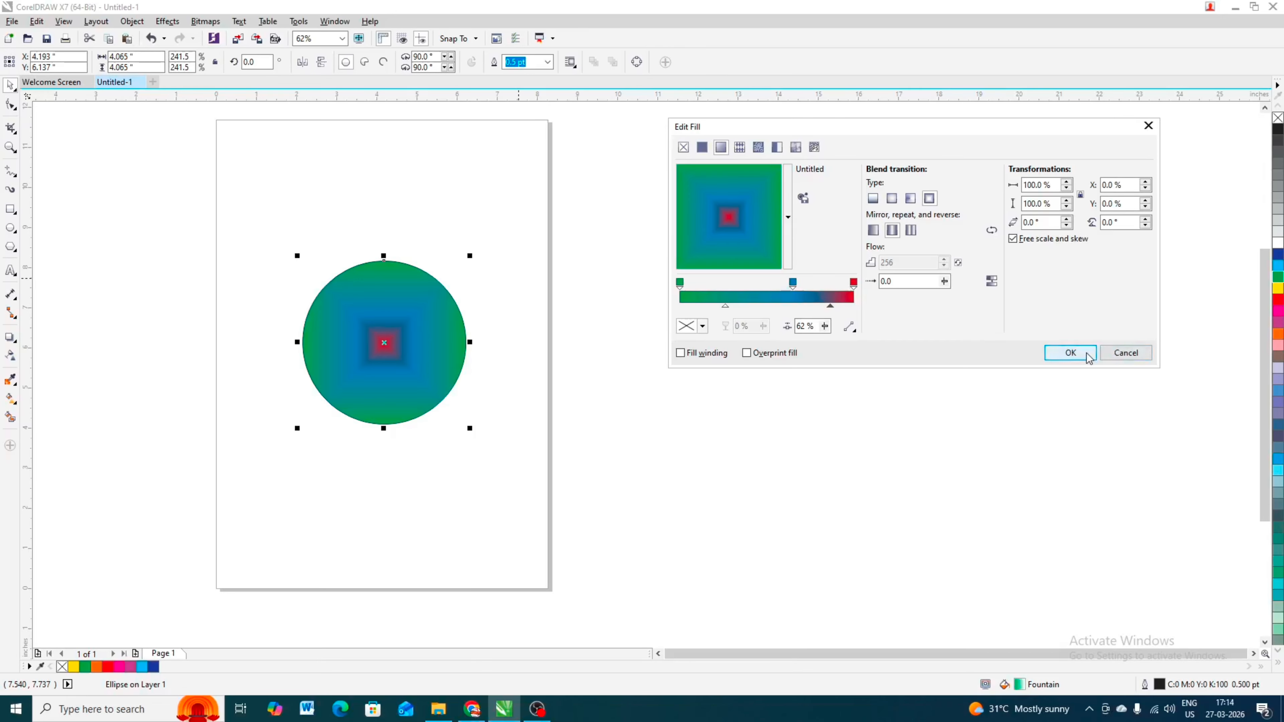
click(1071, 352)
- Set the blue circle's outline width to 4.0 pt with Scale with object and Behind fill enabled
scroll(443, 311, up, 2)
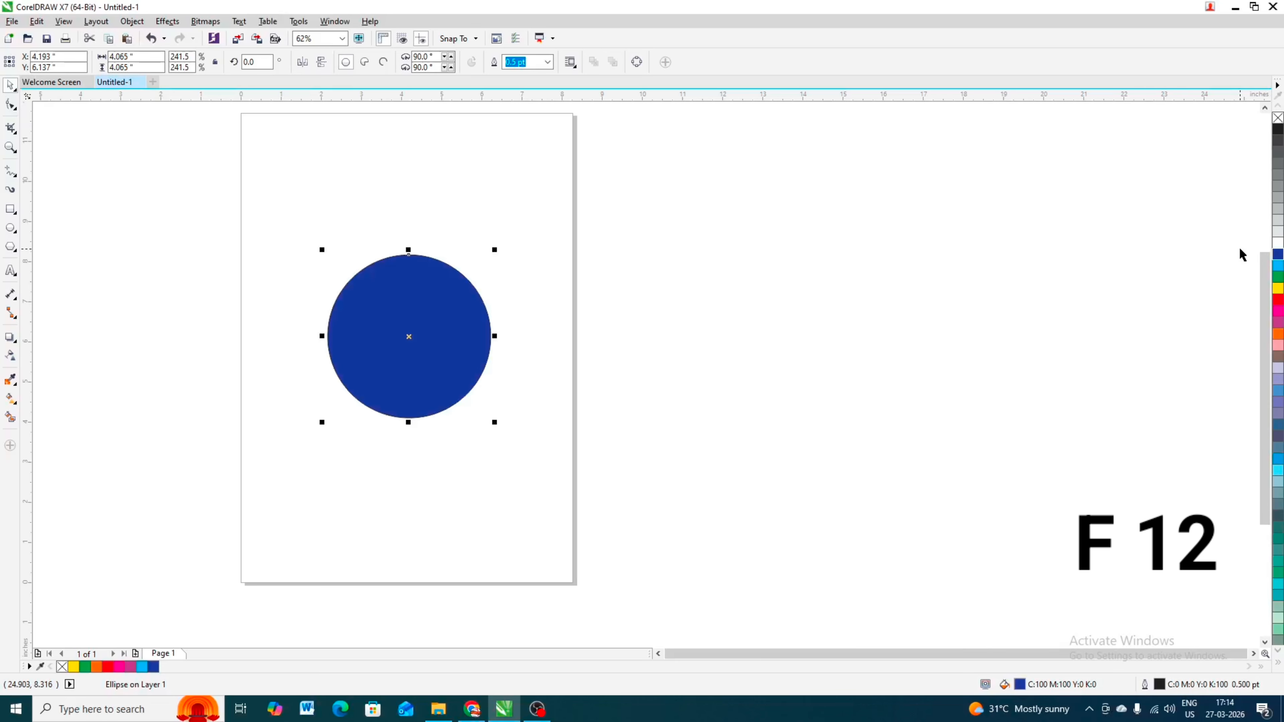
key(F12)
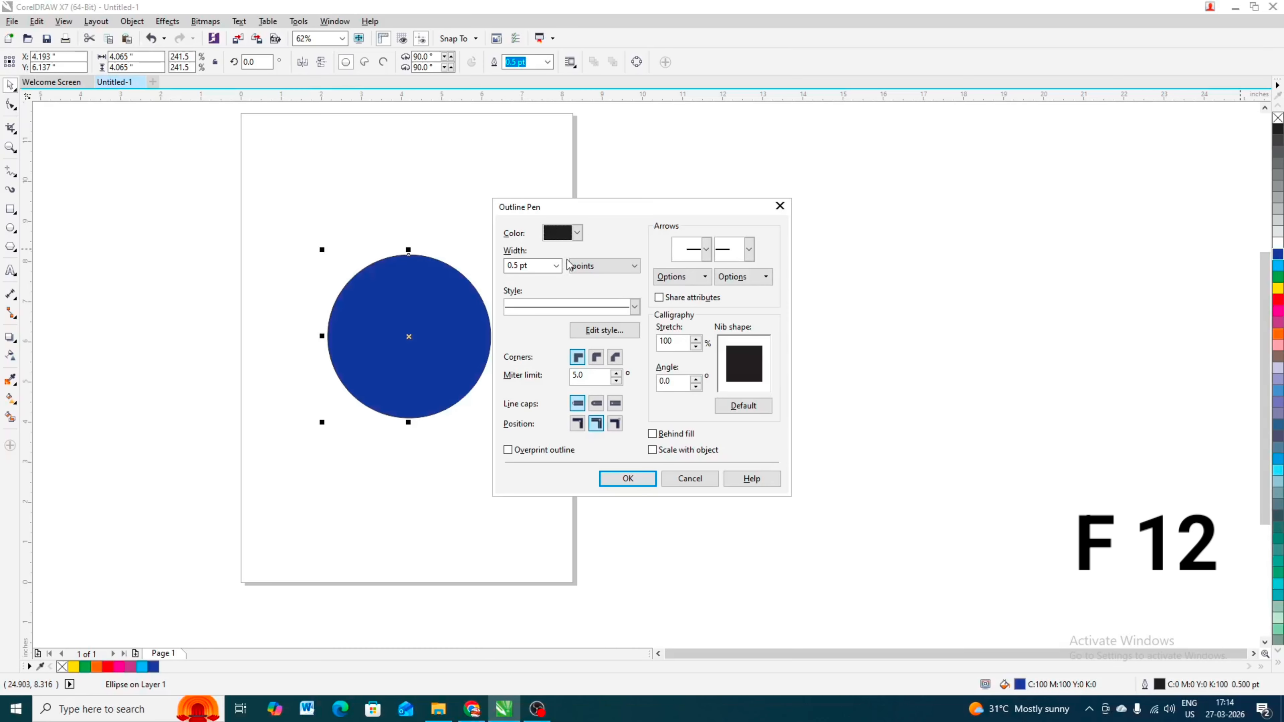
drag(605, 209, 760, 166)
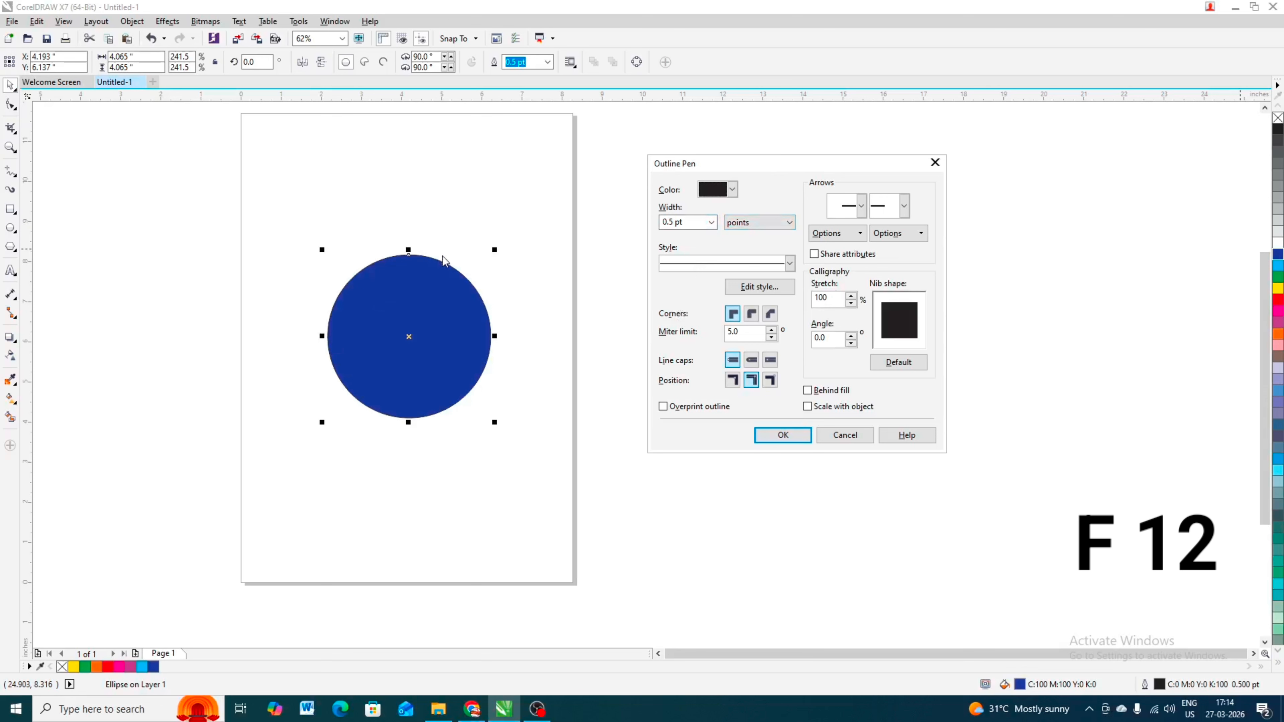
click(711, 224)
click(687, 322)
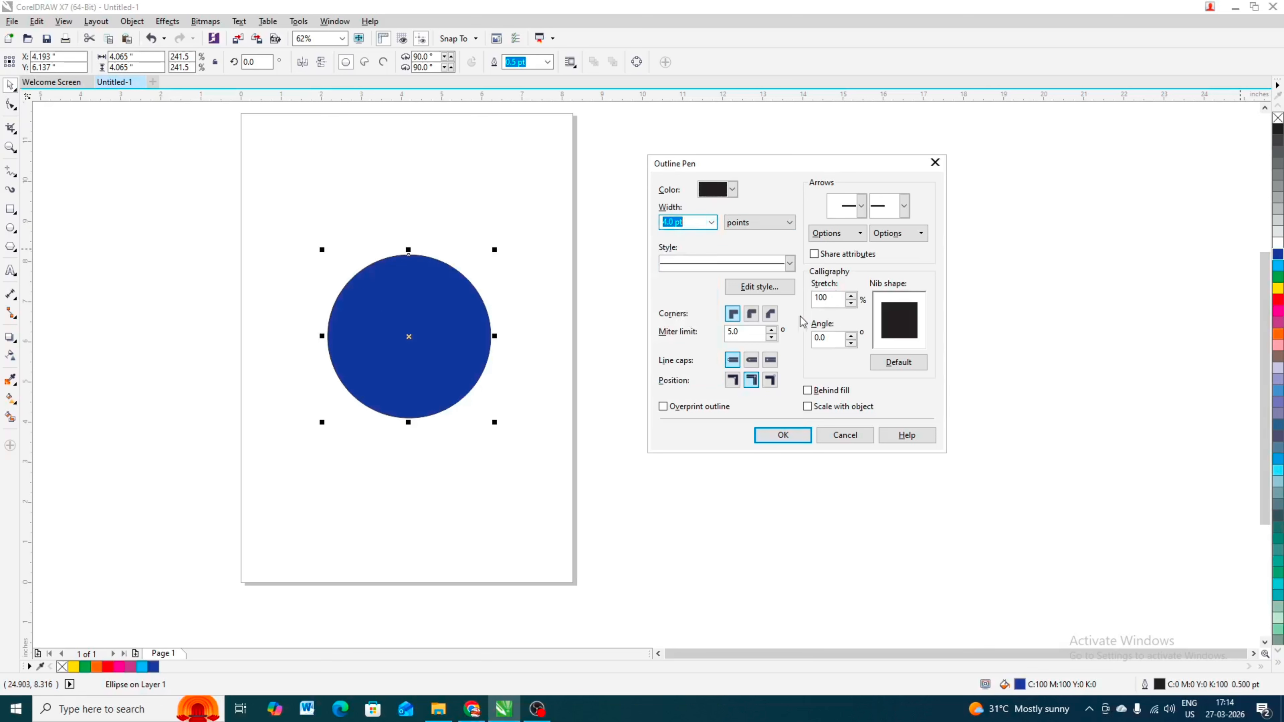
click(822, 407)
click(820, 391)
click(782, 434)
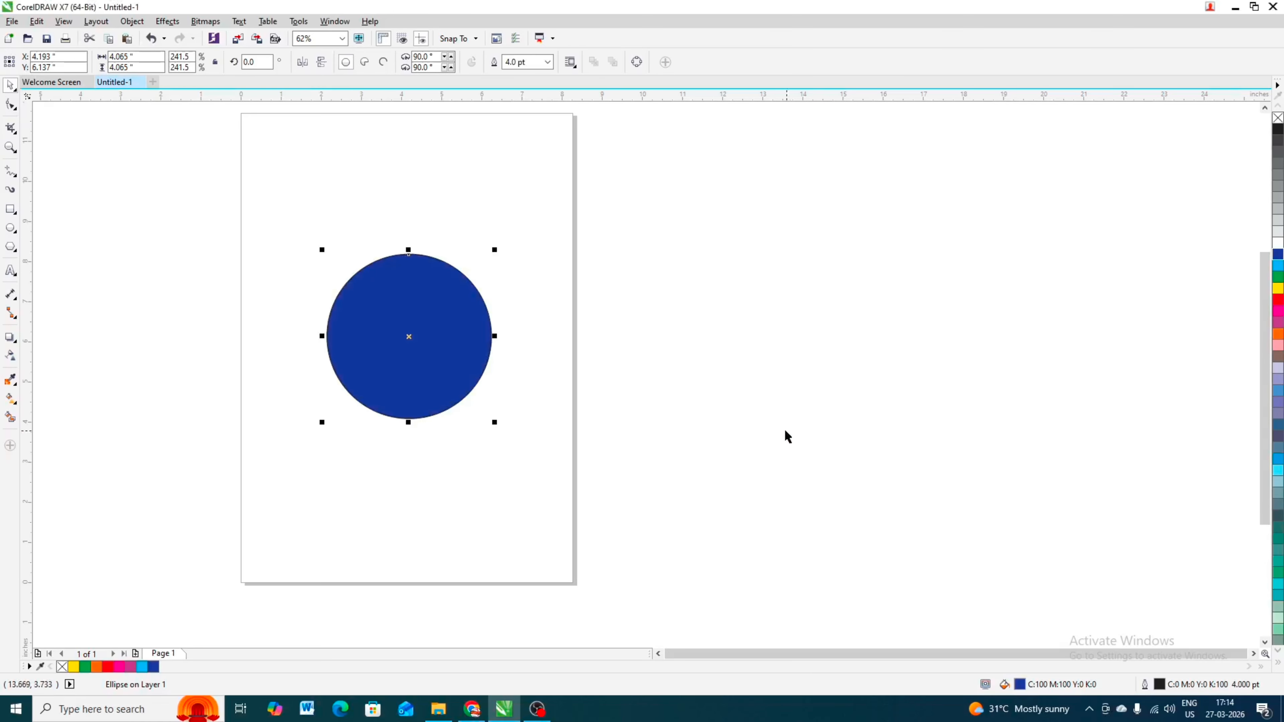
- Increase the blue circle's outline width to 12.0 pt
scroll(392, 234, up, 3)
scroll(556, 349, up, 2)
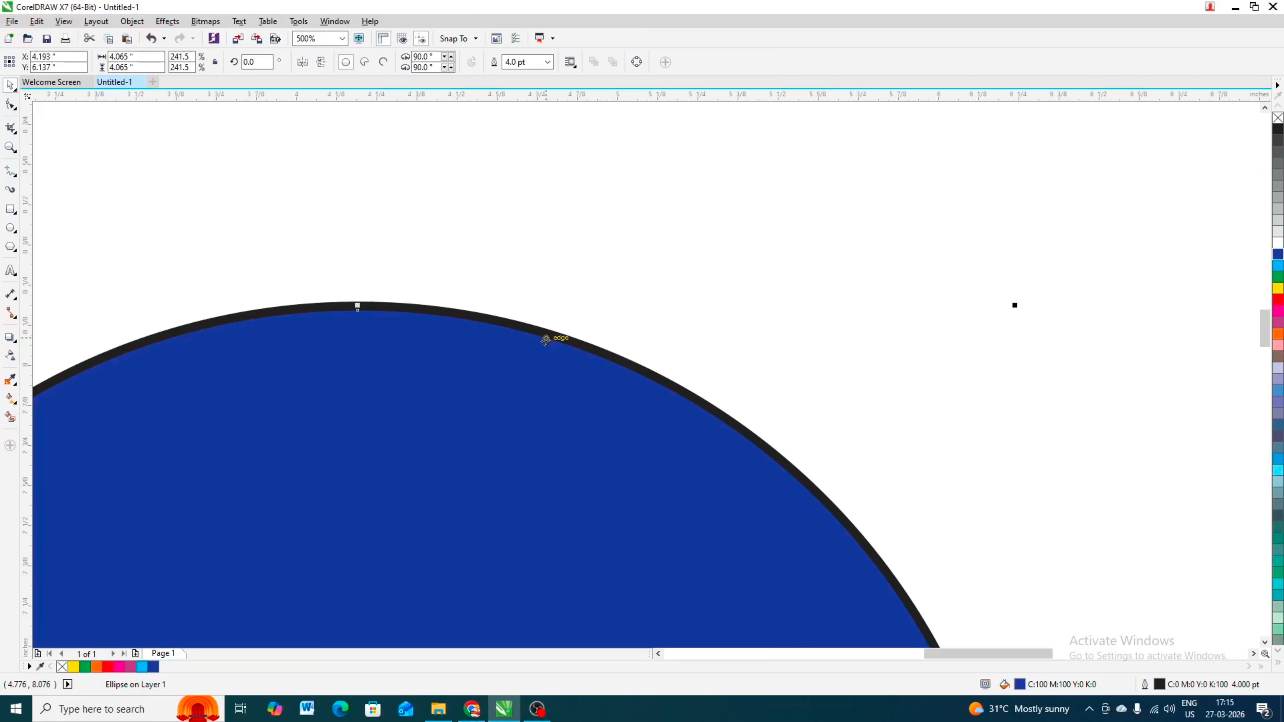
key(F12)
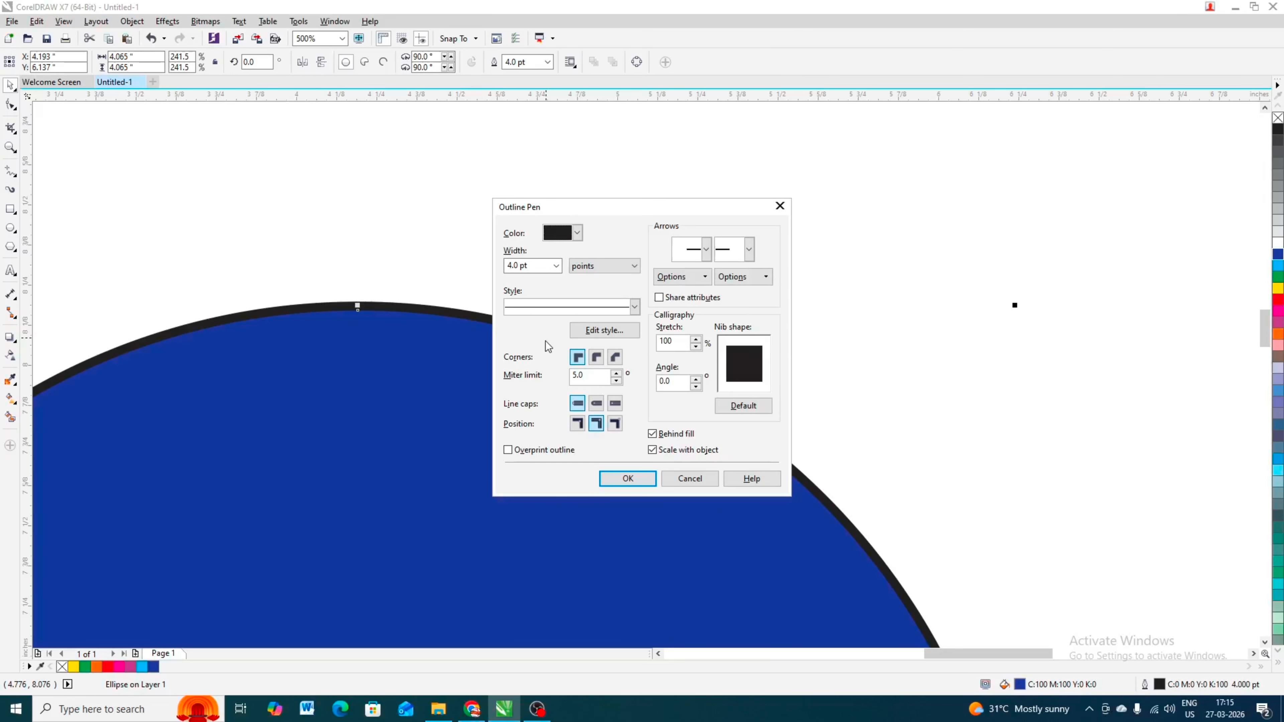
click(555, 266)
click(538, 389)
click(635, 480)
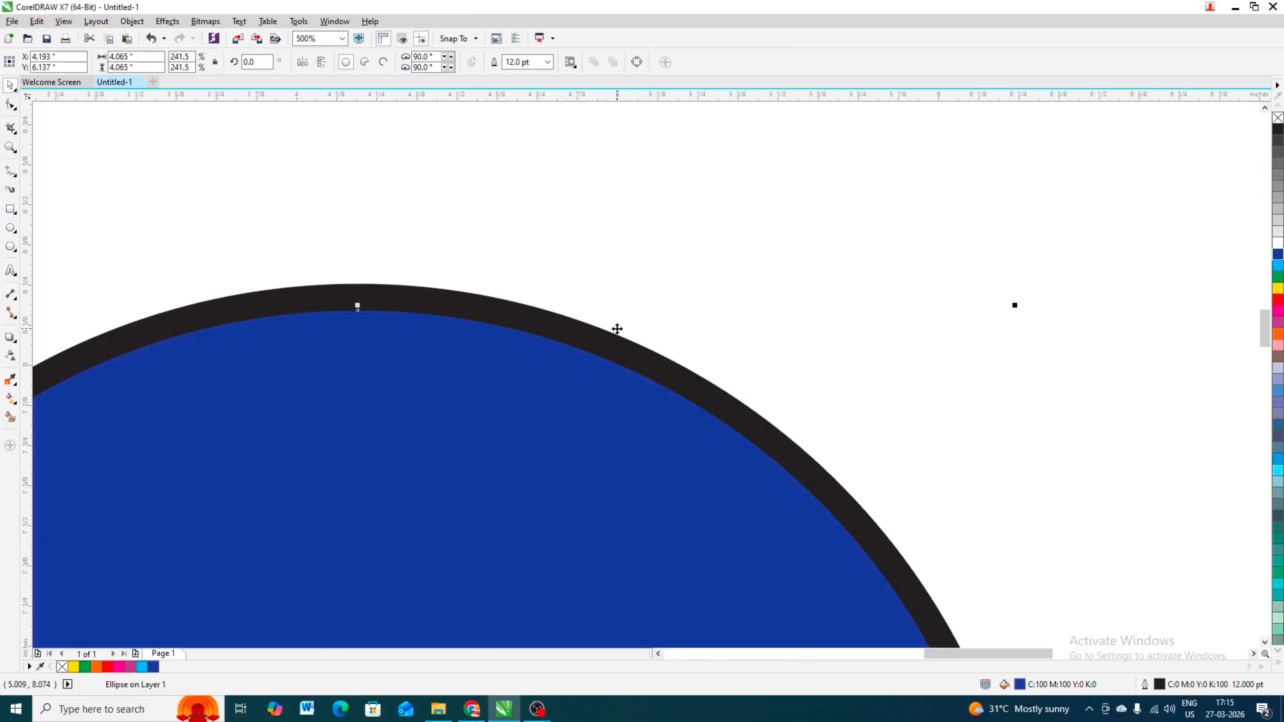
- Set the outline position so the outline sits outside the circle's edge
scroll(616, 330, down, 2)
scroll(534, 260, down, 1)
scroll(613, 291, up, 1)
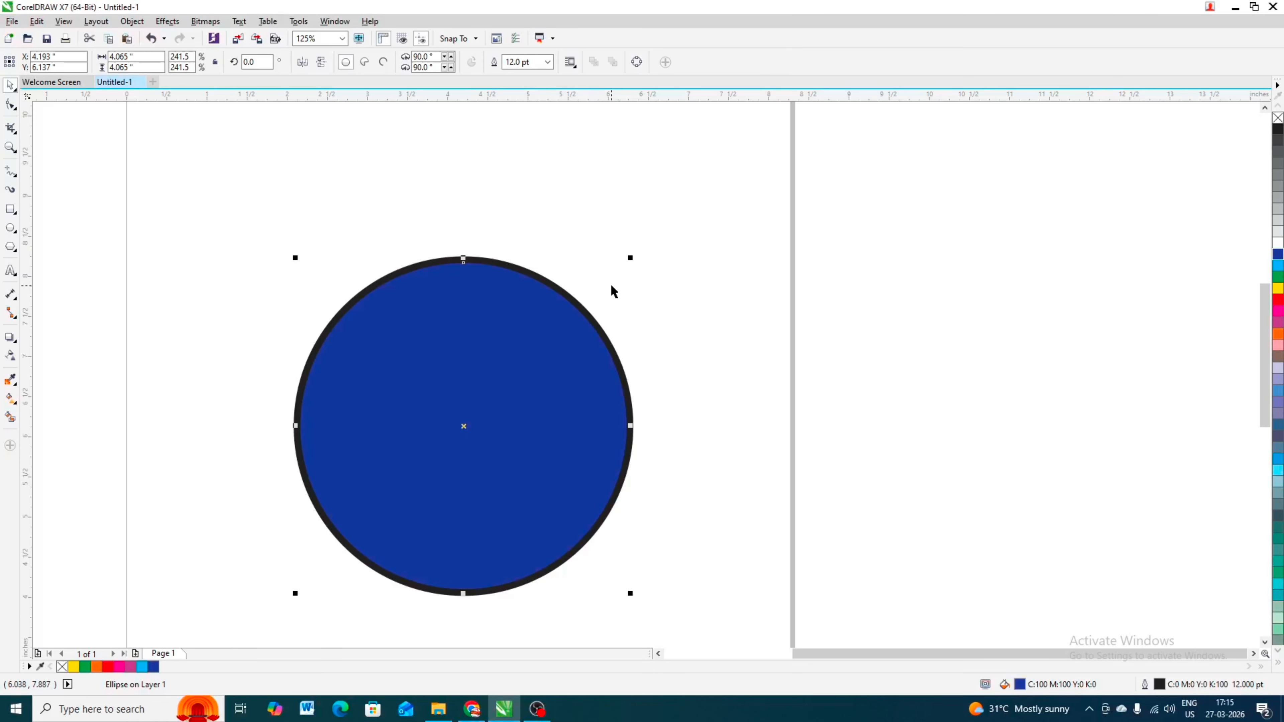
key(F12)
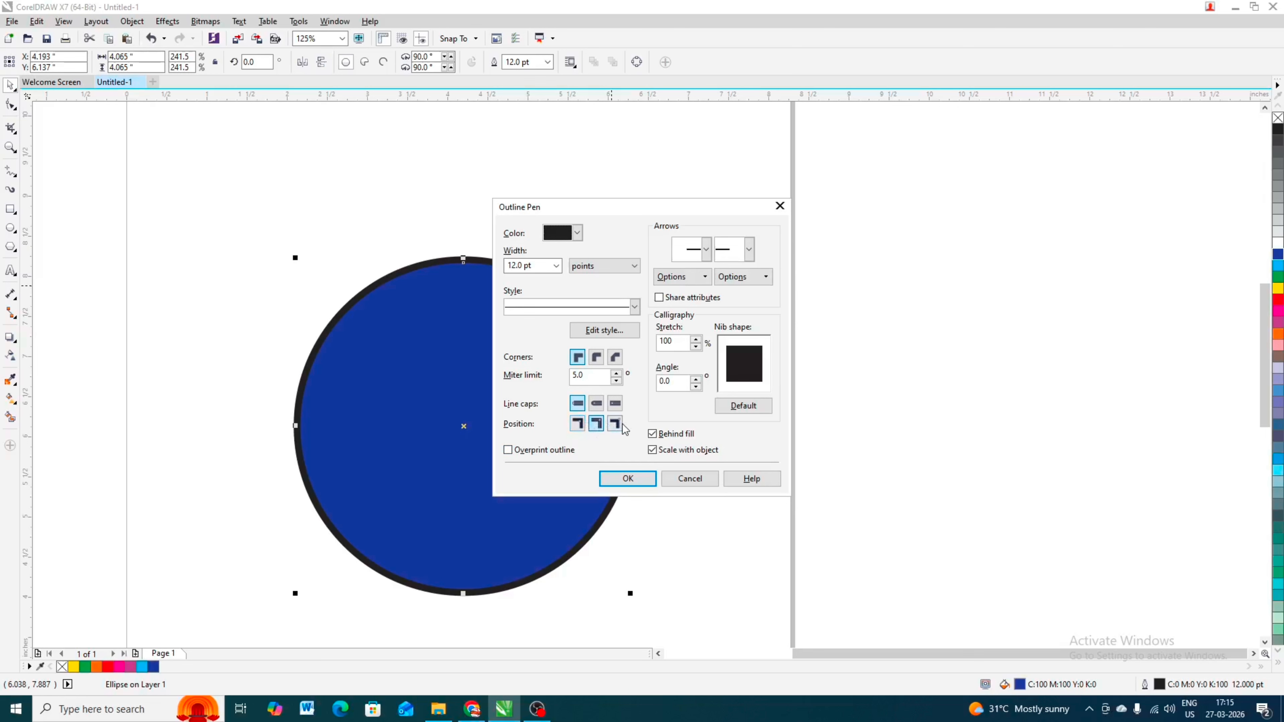
click(577, 423)
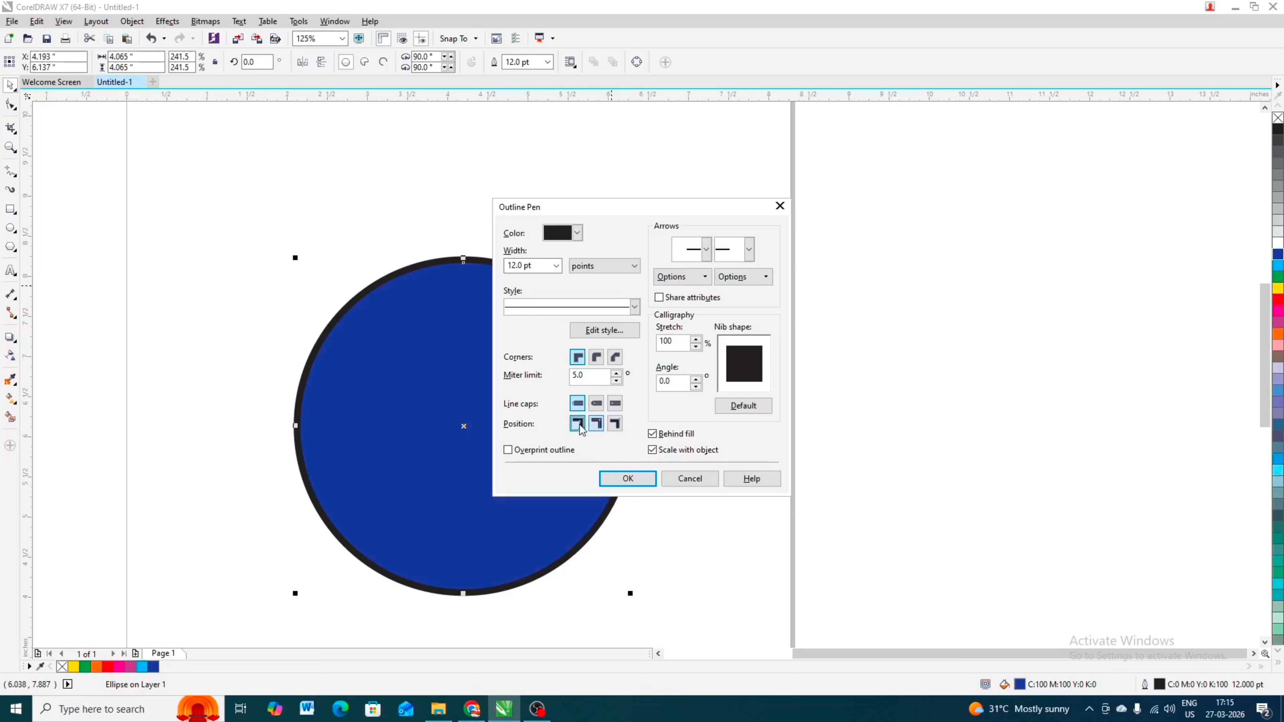
click(640, 477)
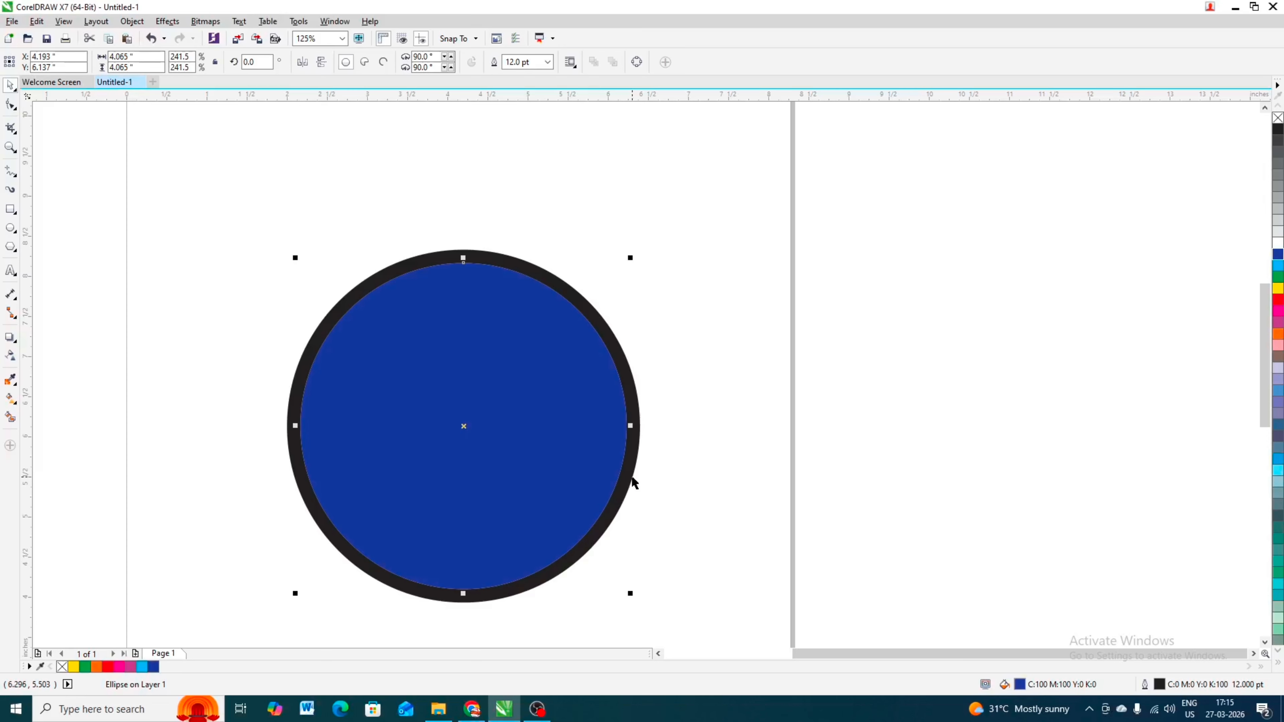
- Zoom to fit all objects, then zoom out step by step around the circle
key(F4)
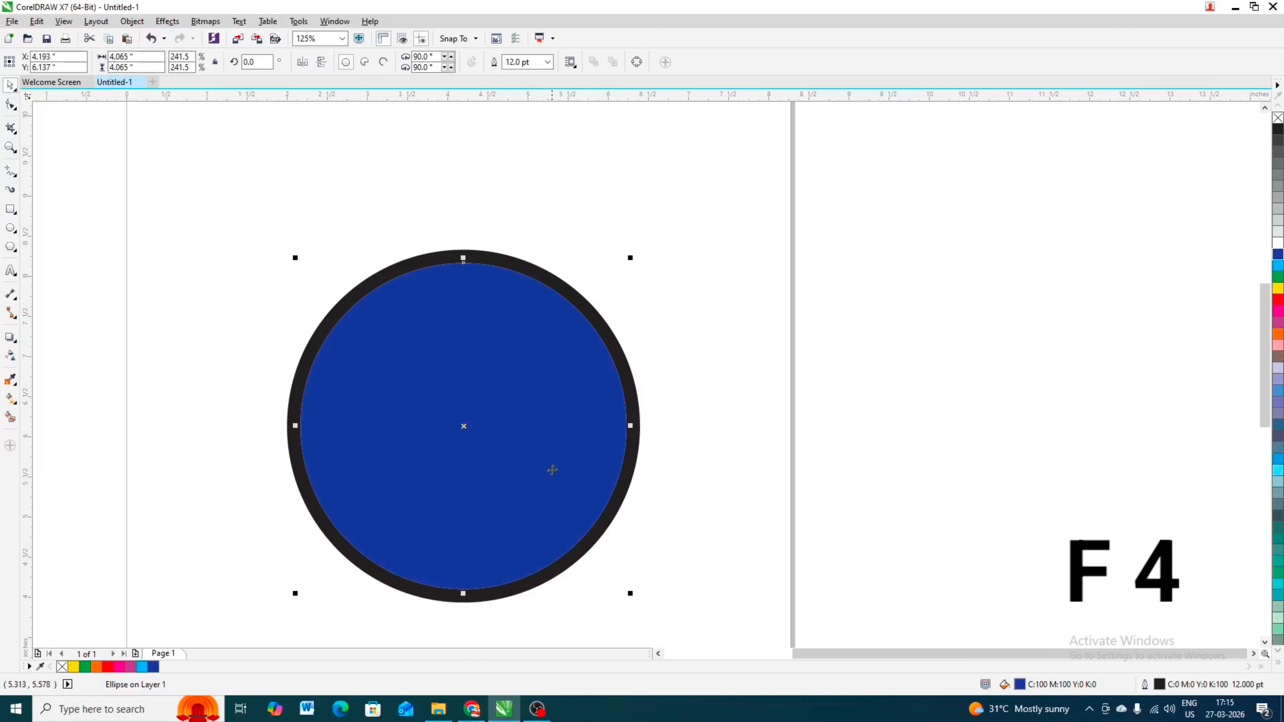
scroll(544, 468, down, 1)
drag(745, 400, 705, 645)
click(537, 378)
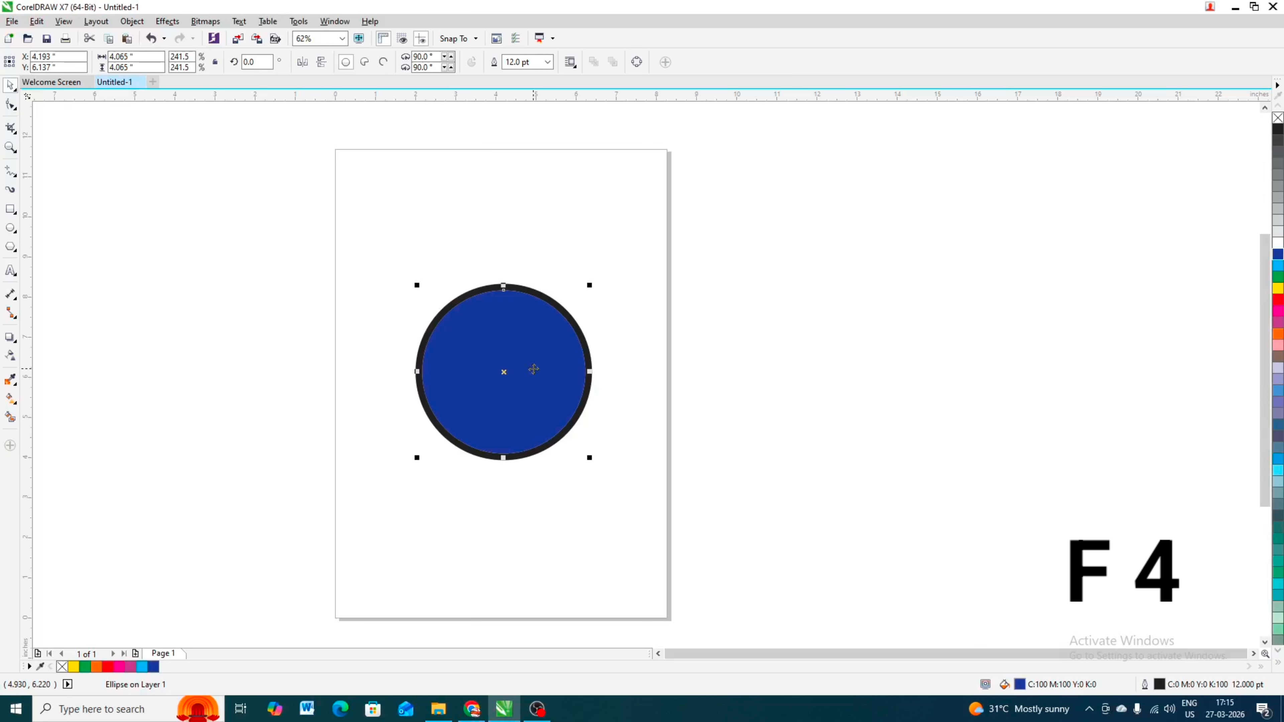
key(F4)
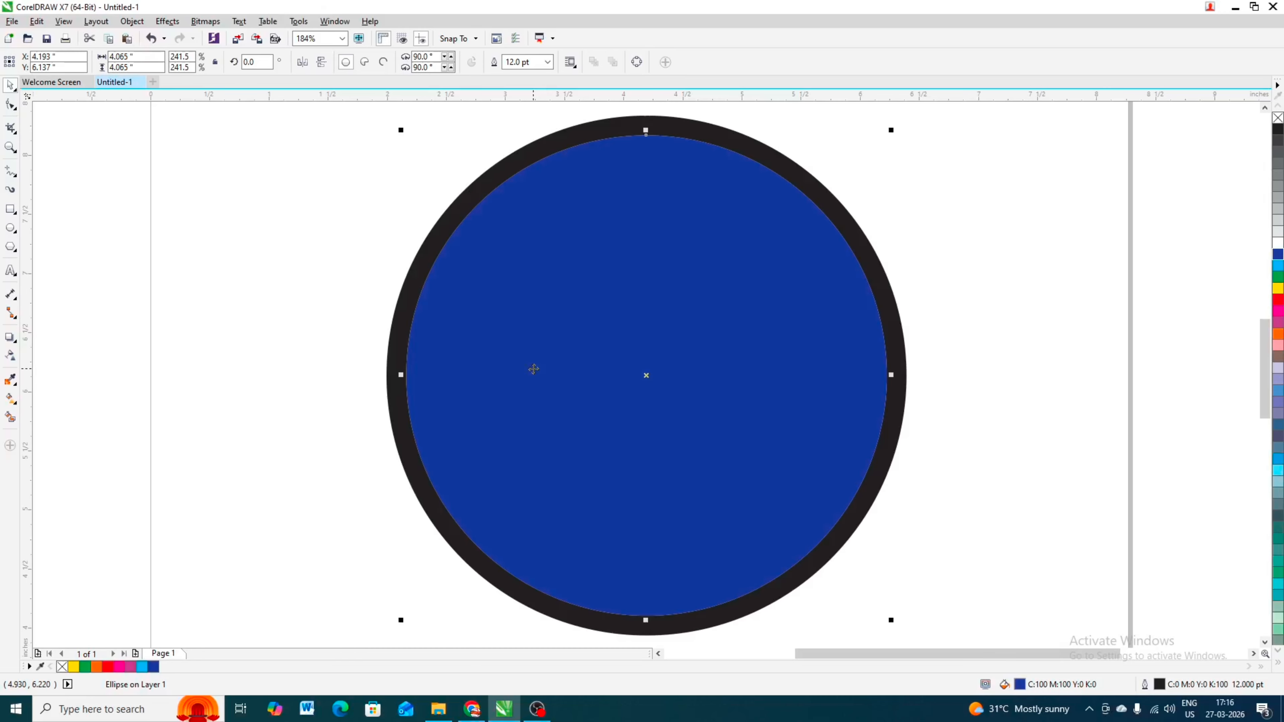
key(F3)
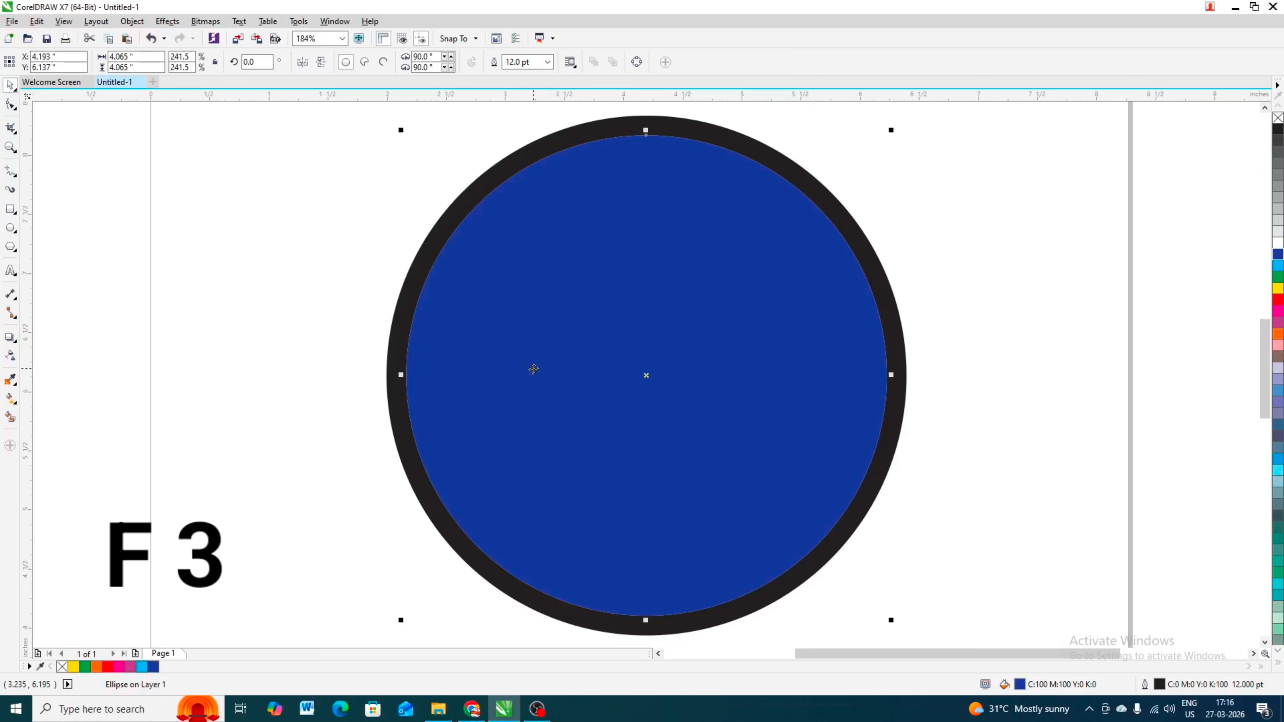
scroll(534, 369, down, 3)
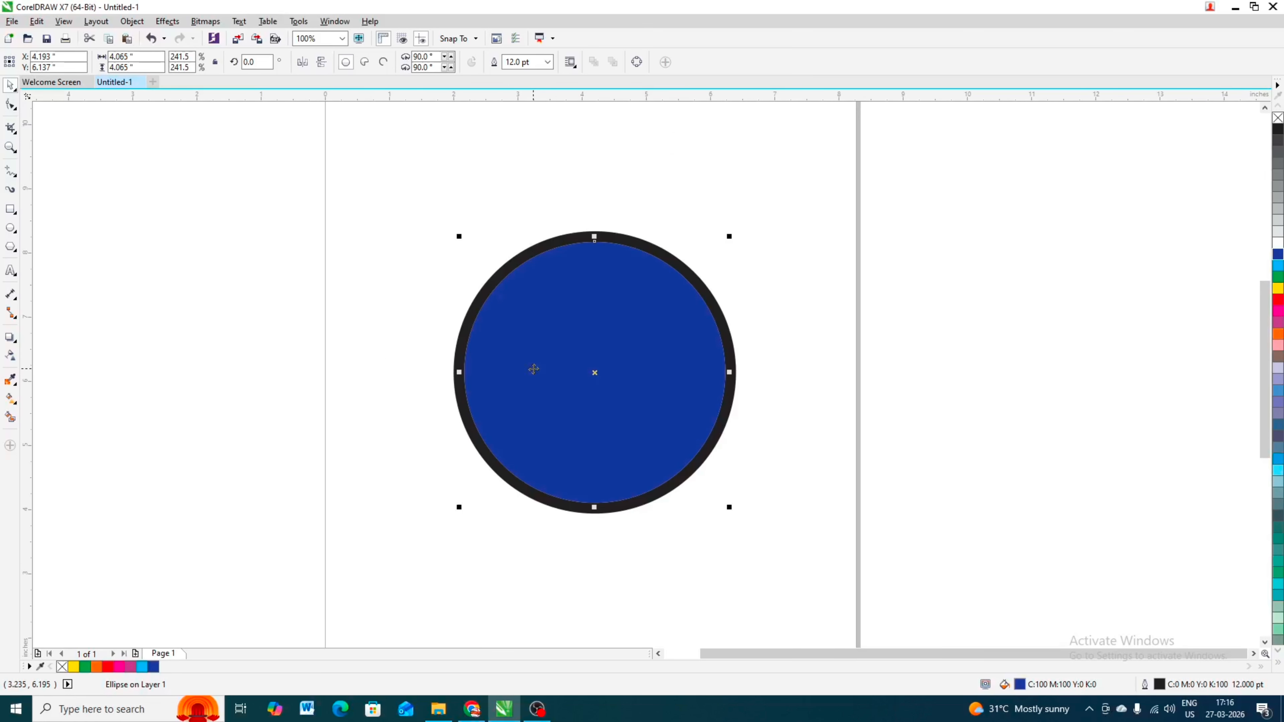
scroll(534, 370, down, 2)
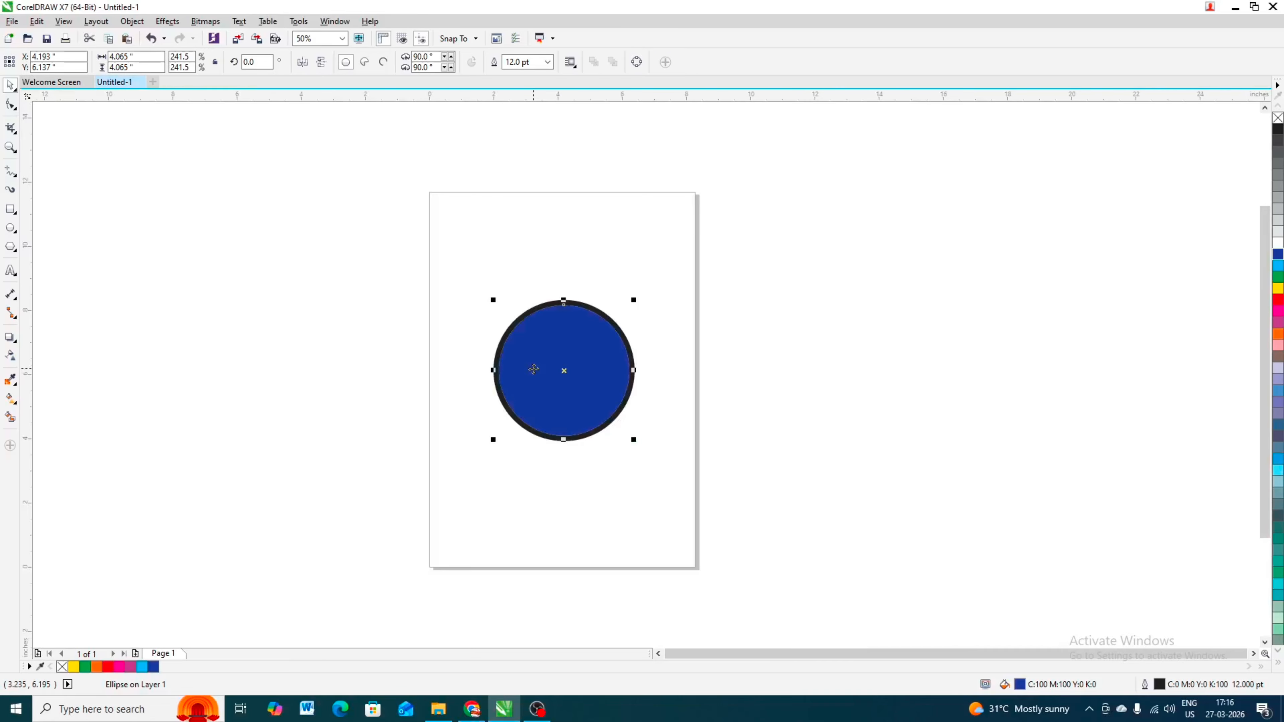
scroll(534, 369, down, 1)
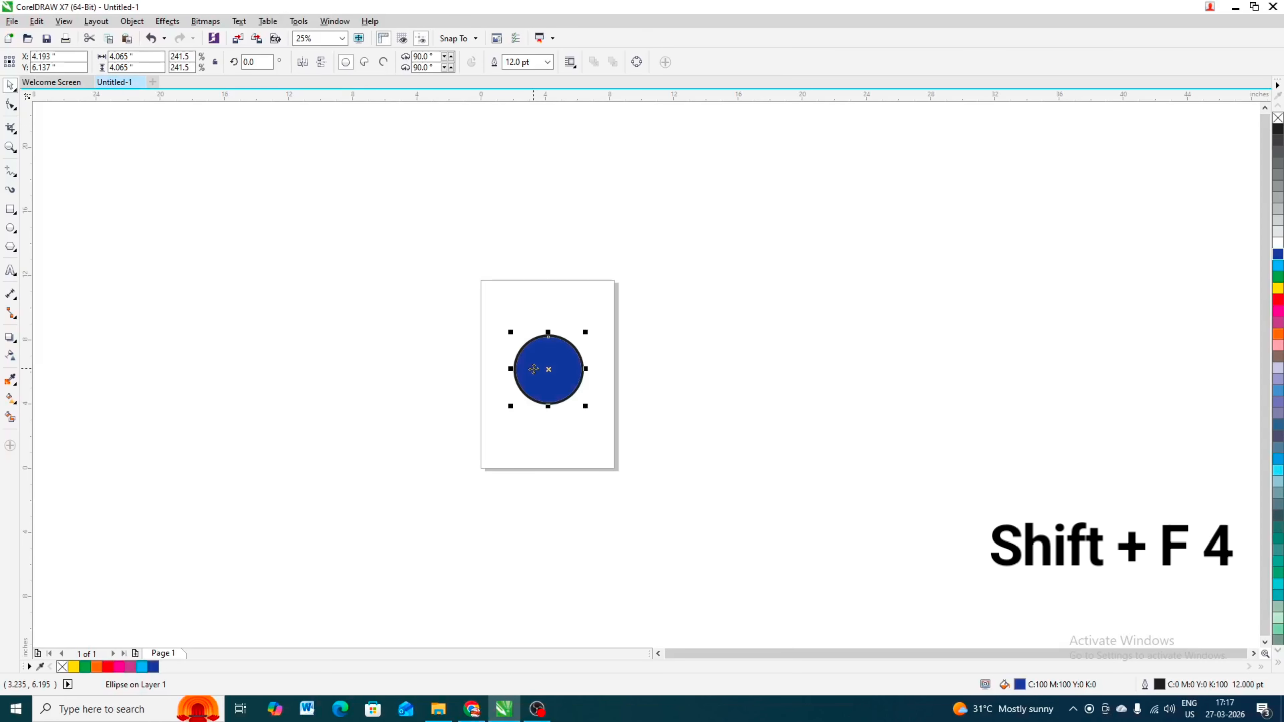
- Zoom to fit the whole page, then check the view by zooming out and back
key(shift+F4)
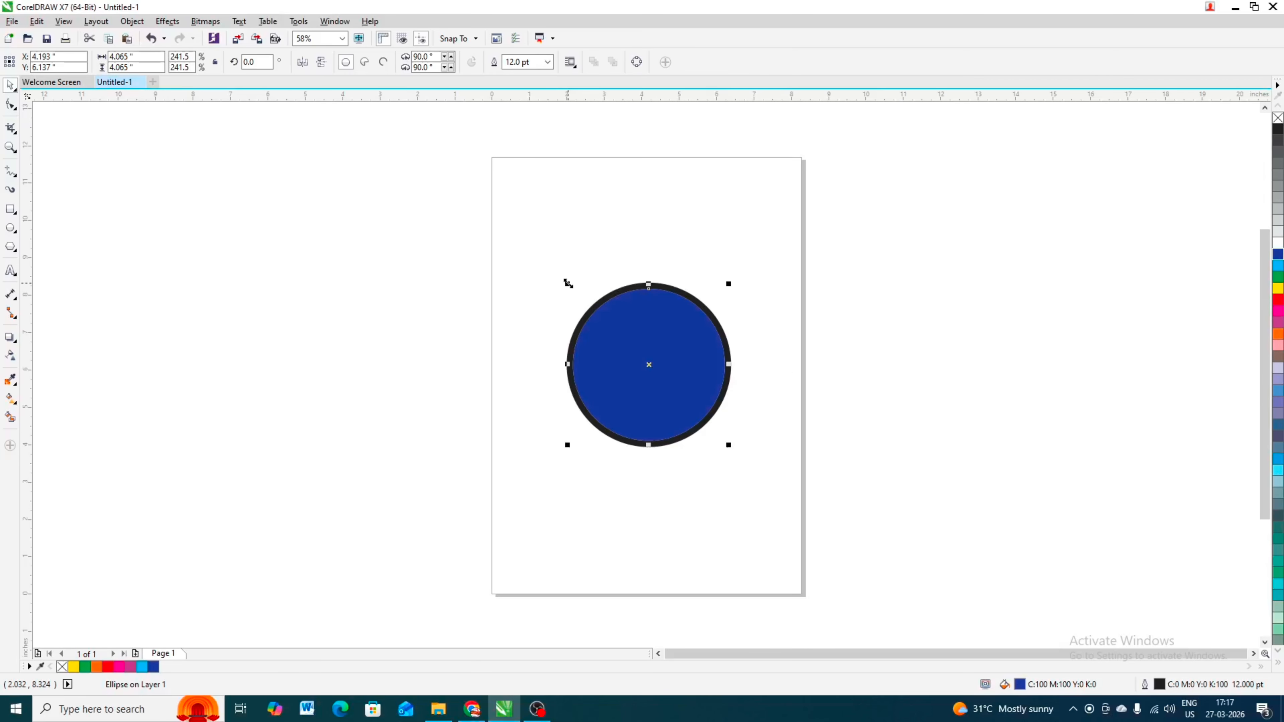
scroll(567, 283, down, 6)
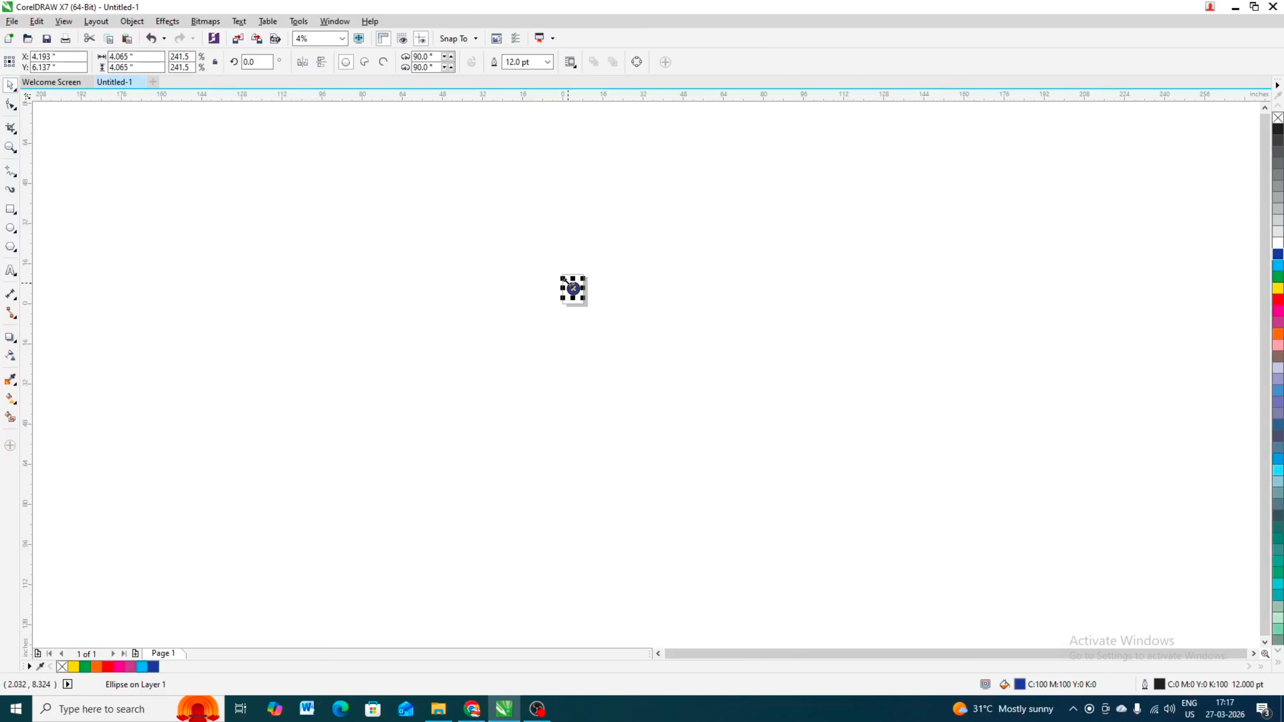
scroll(568, 282, up, 6)
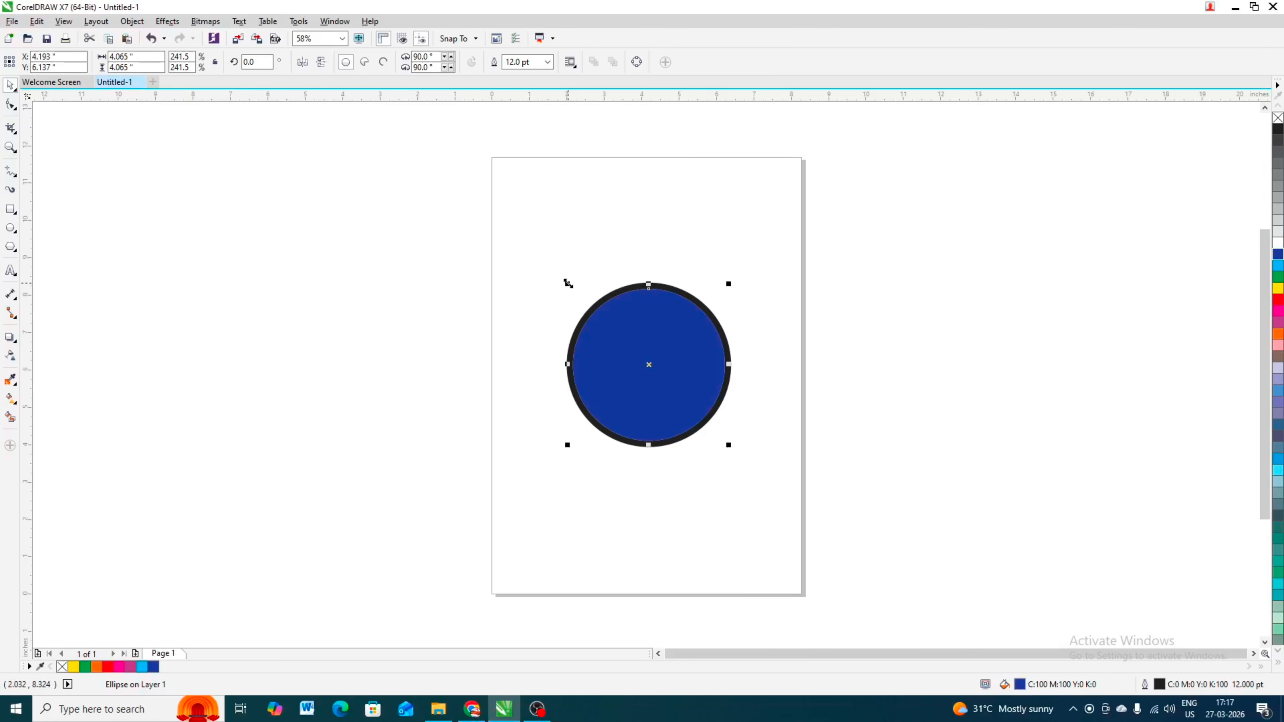